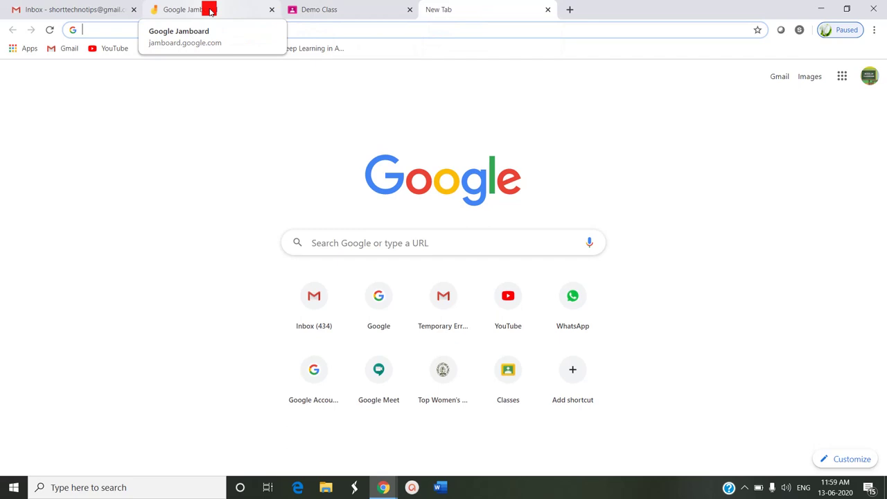
# Close the open Google Jamboard tab and go to the blank new tab.
pyautogui.click(263, 9)
pyautogui.click(272, 9)
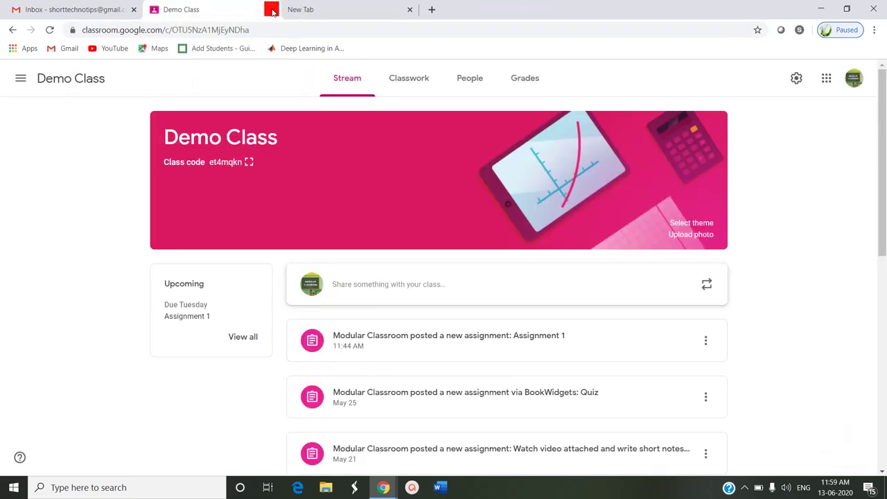
pyautogui.click(327, 9)
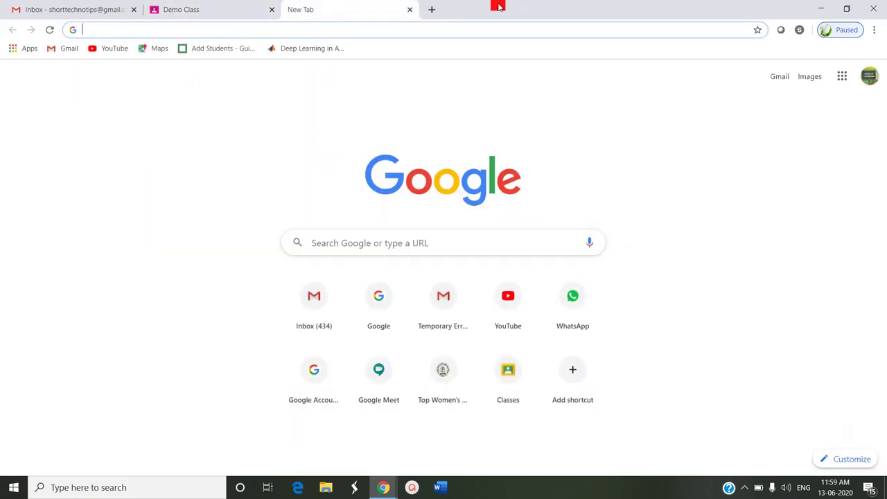
# Open Jamboard from the Google apps list and create a new jam.
pyautogui.click(844, 77)
pyautogui.scroll(-2, 795, 250)
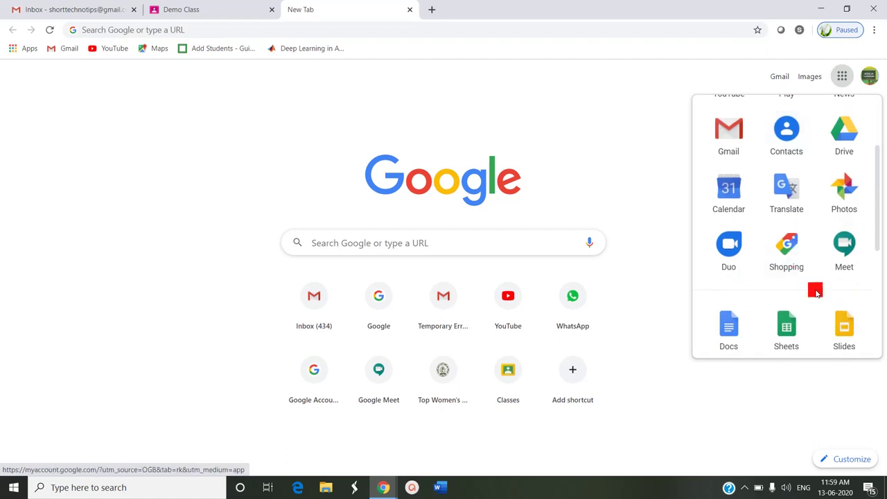
pyautogui.scroll(-3, 815, 293)
pyautogui.click(790, 282)
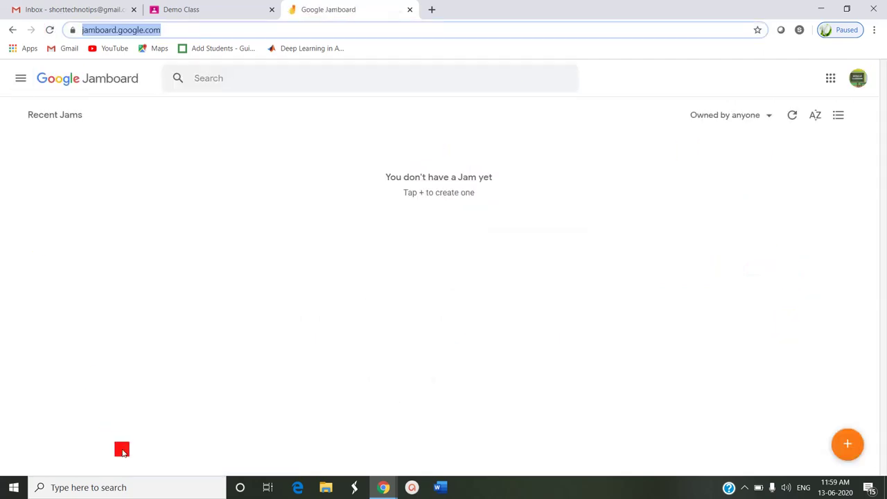
pyautogui.click(111, 80)
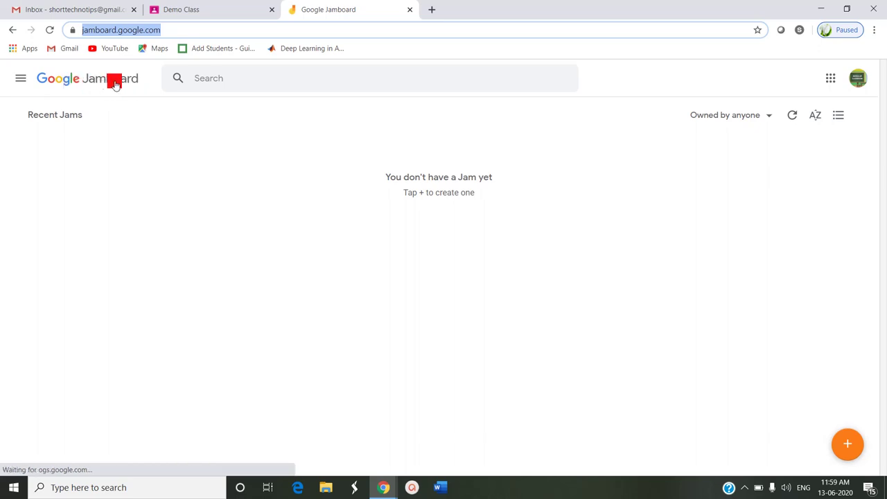
pyautogui.click(846, 444)
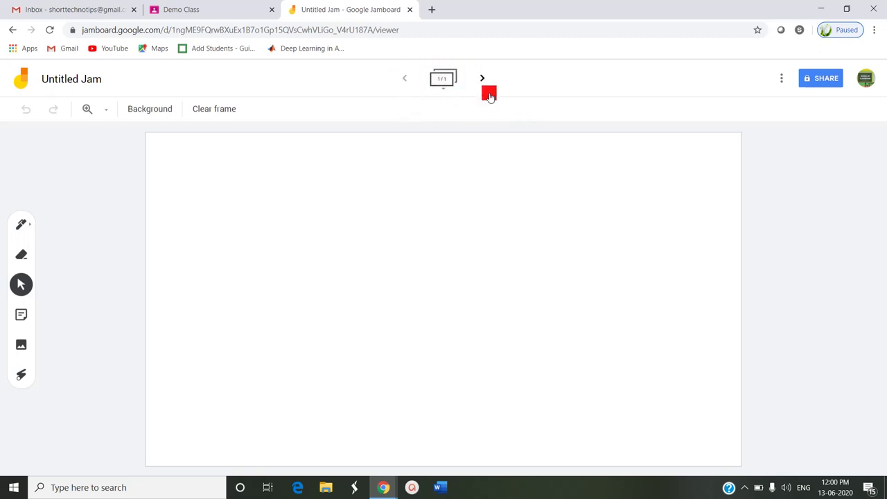
# Add two more frames to the jam and return to the first frame.
pyautogui.click(483, 81)
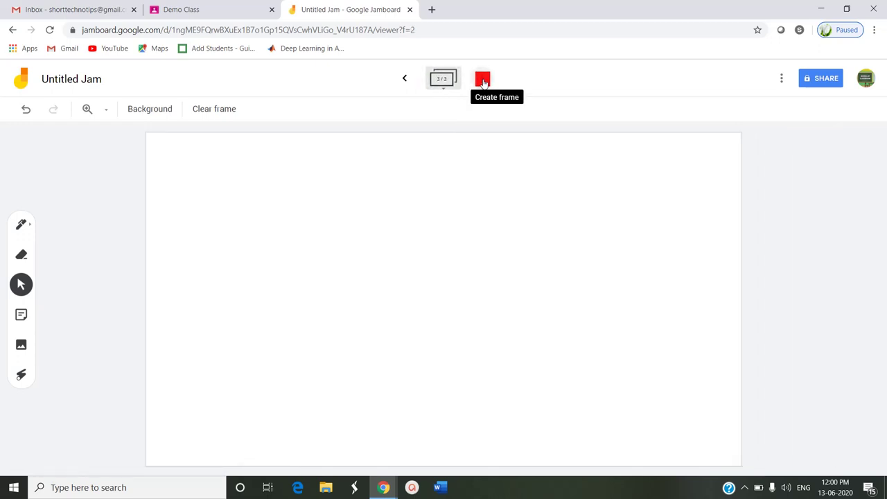
pyautogui.click(484, 81)
pyautogui.click(410, 78)
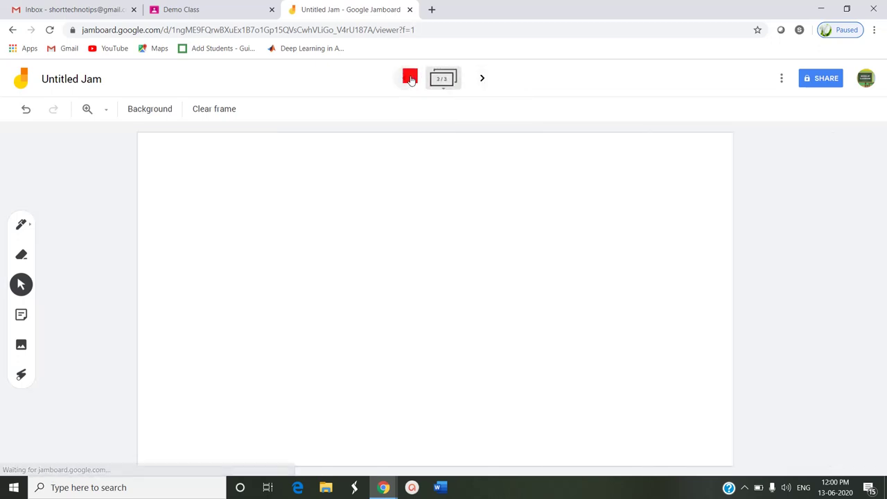
pyautogui.click(410, 78)
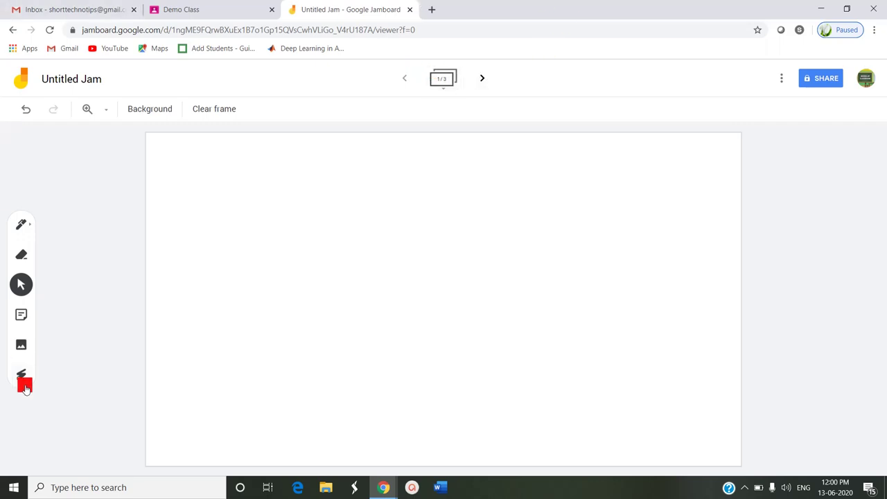
# Try the dotted, Rules and squared-grid backgrounds on the first frame.
pyautogui.click(105, 113)
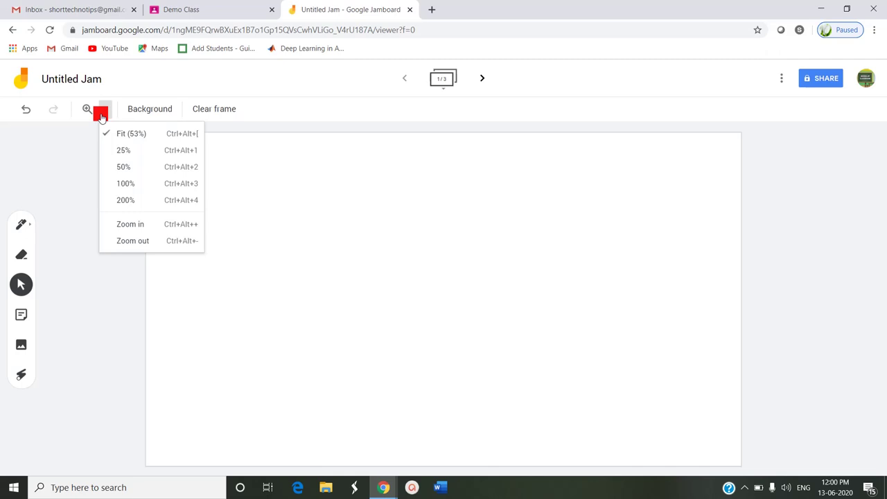
pyautogui.click(154, 113)
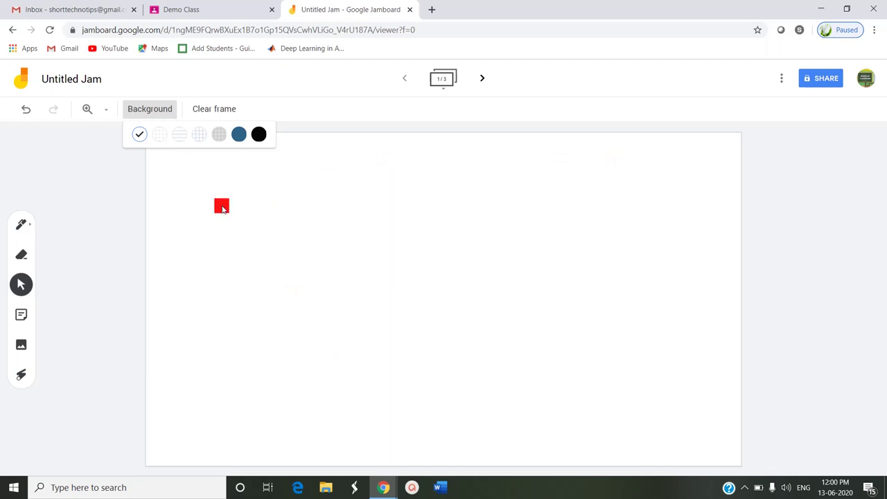
pyautogui.click(162, 132)
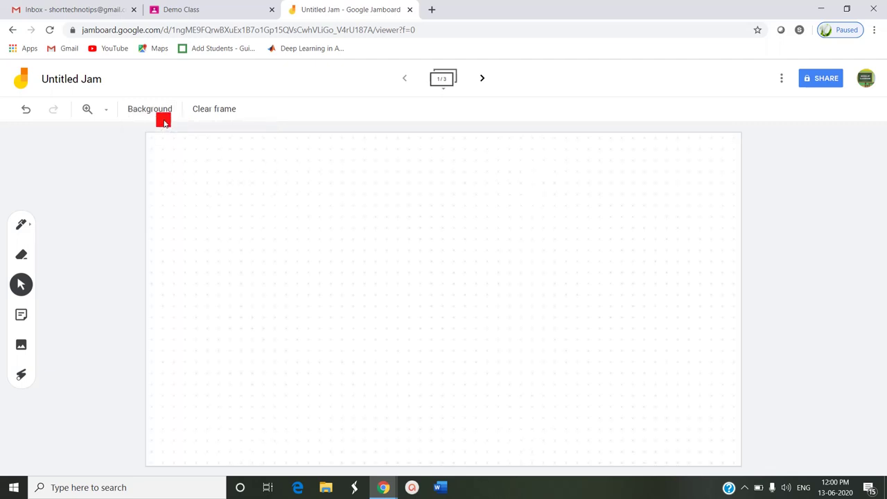
pyautogui.click(164, 114)
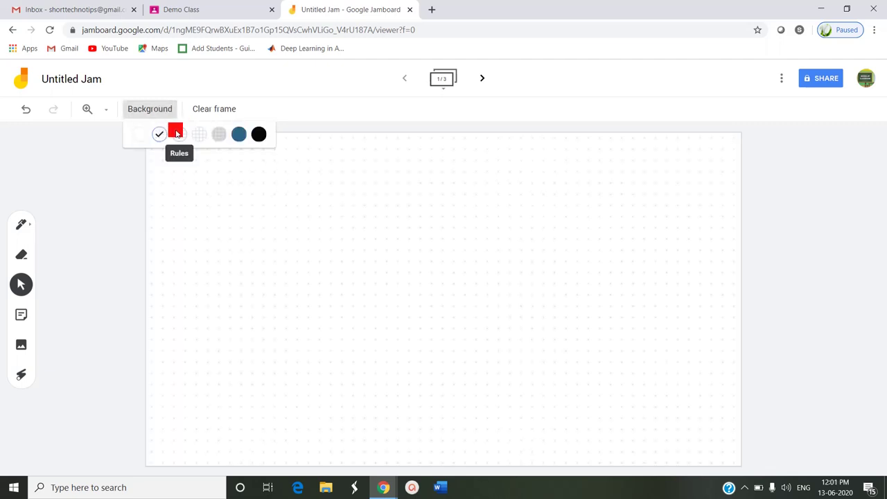
pyautogui.click(176, 134)
pyautogui.click(158, 106)
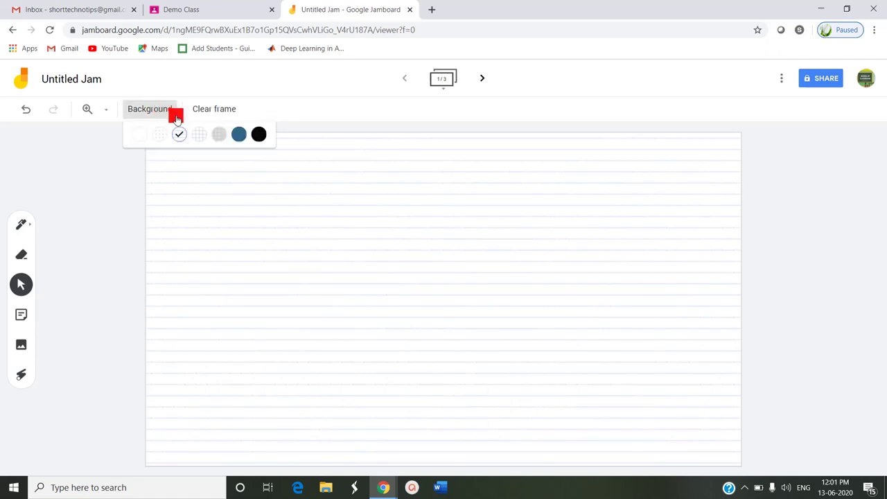
pyautogui.click(194, 137)
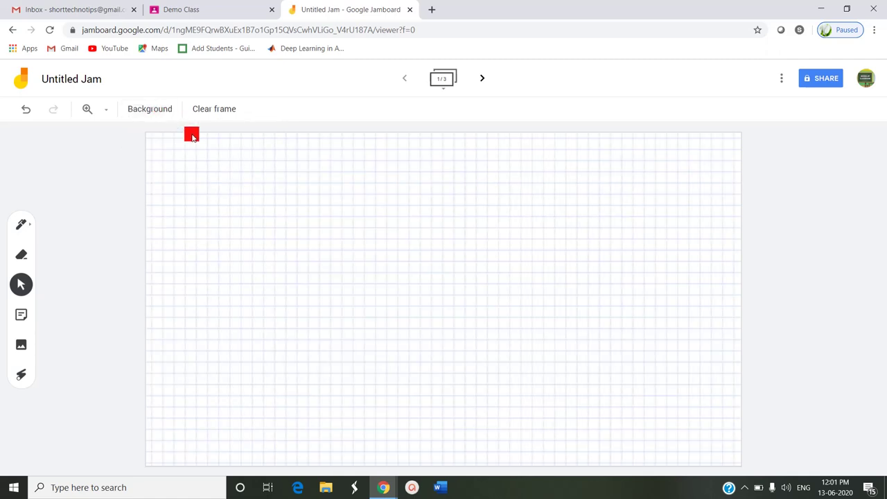
# Try the solid blue background on the first frame, and settle on the Graph background.
pyautogui.click(157, 109)
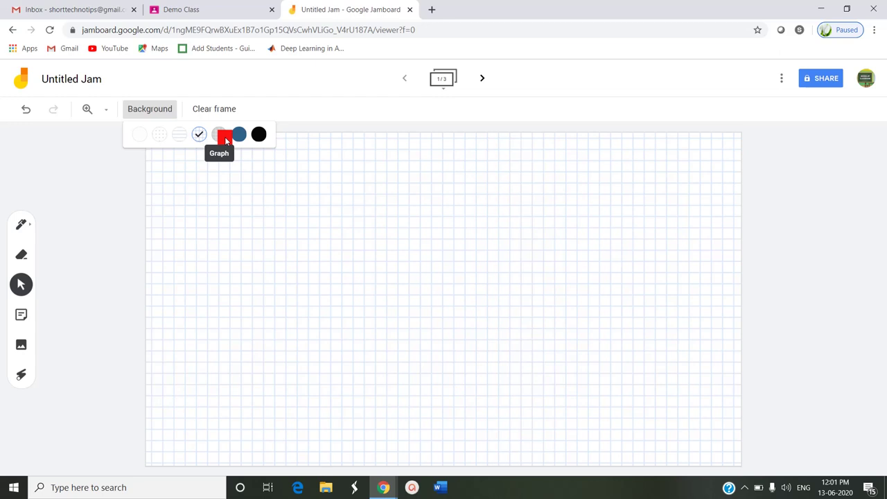
pyautogui.click(240, 134)
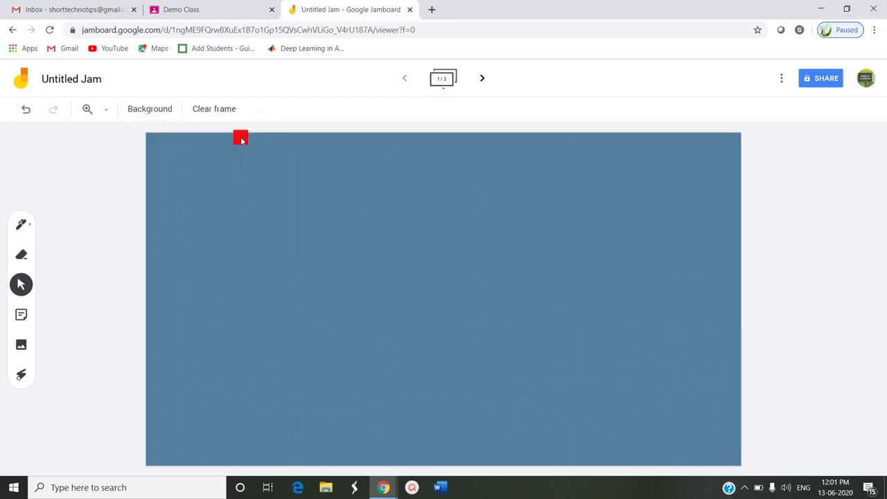
pyautogui.click(158, 115)
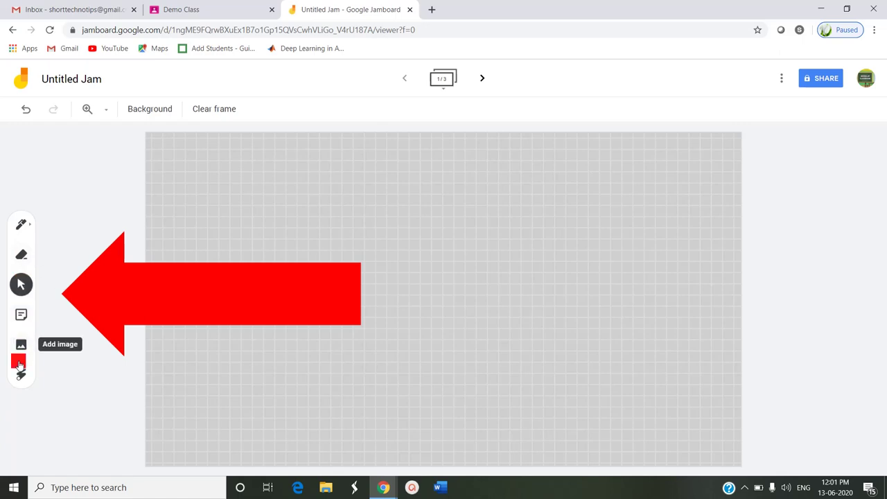
# With the Pen in green, draw a vertical axis line in the frame's left part and two freehand strokes near its right edge.
pyautogui.click(25, 225)
pyautogui.click(27, 226)
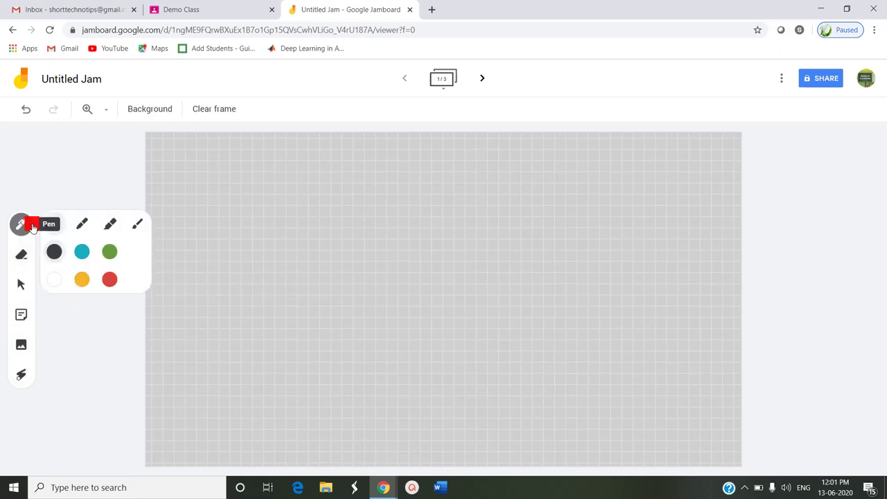
pyautogui.click(108, 251)
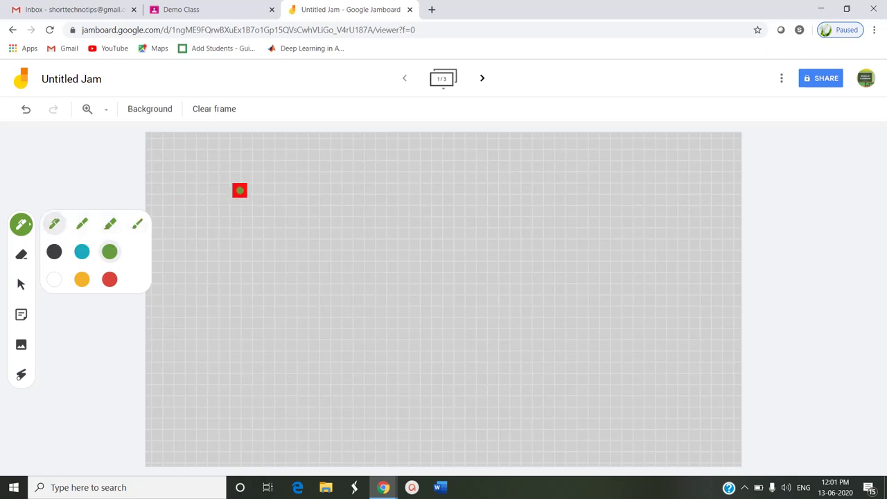
pyautogui.moveTo(245, 178); pyautogui.dragTo(240, 320)
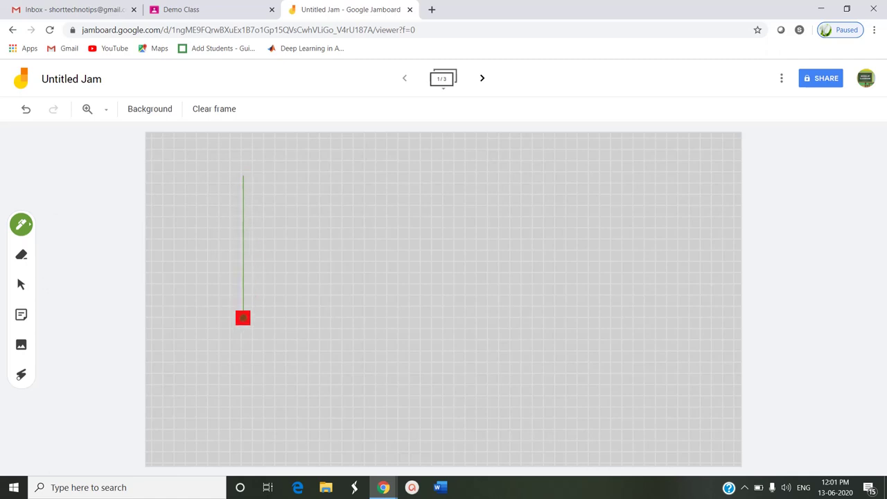
pyautogui.moveTo(620, 229); pyautogui.dragTo(622, 343)
pyautogui.moveTo(684, 219)
pyautogui.mouseDown()
pyautogui.moveTo(656, 352)
pyautogui.moveTo(646, 294)
pyautogui.moveTo(636, 341)
pyautogui.mouseUp()
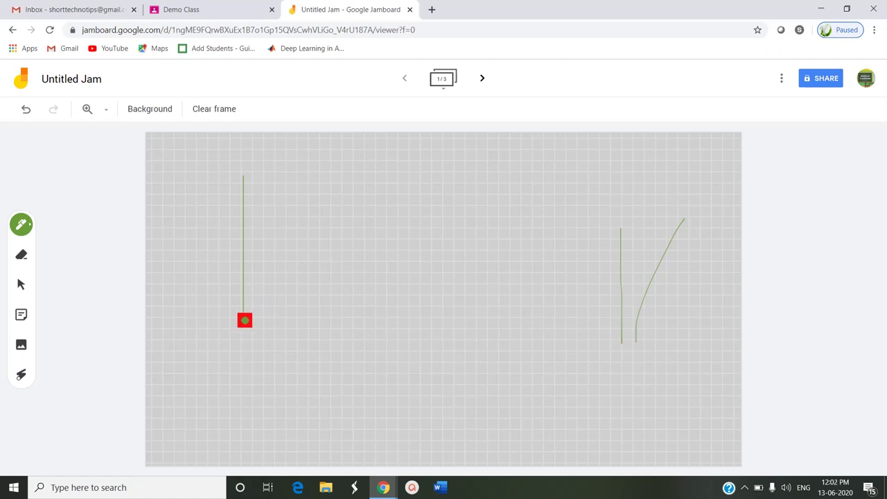
# Complete the graph sketch with a horizontal axis, handwritten x and y labels, and a rising line from the origin.
pyautogui.moveTo(248, 320); pyautogui.dragTo(441, 320)
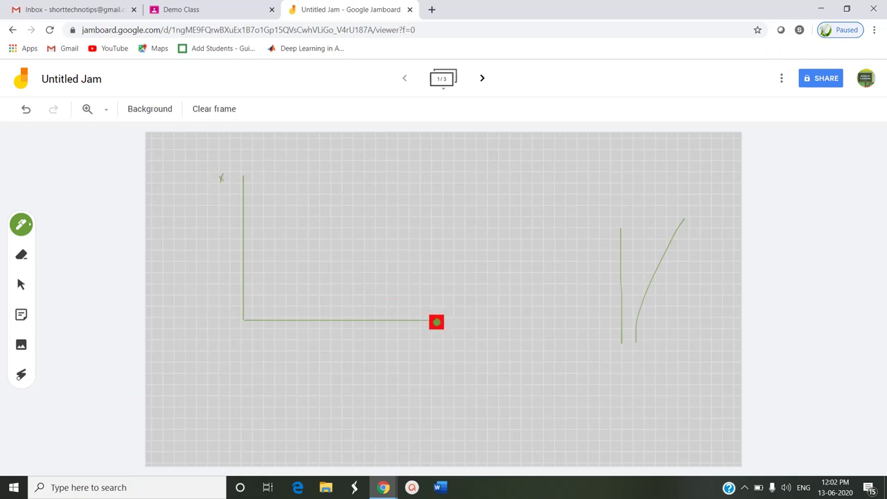
pyautogui.moveTo(449, 335); pyautogui.dragTo(452, 331)
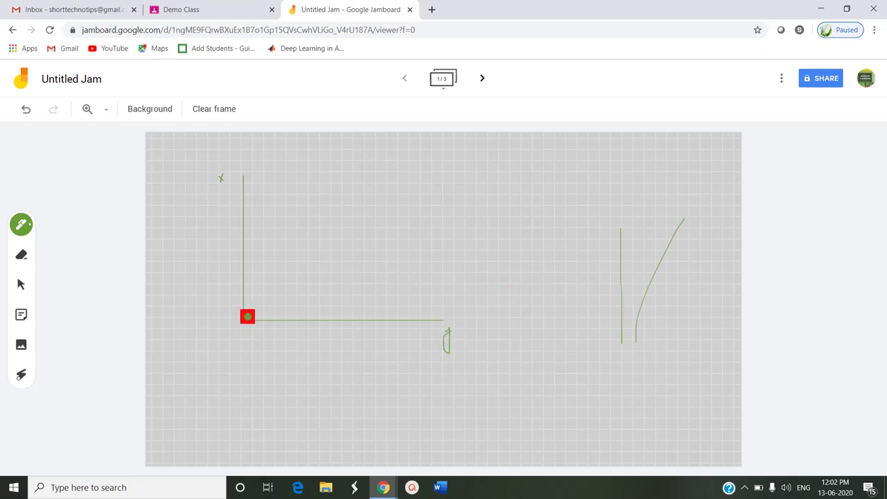
pyautogui.moveTo(253, 313); pyautogui.dragTo(432, 206)
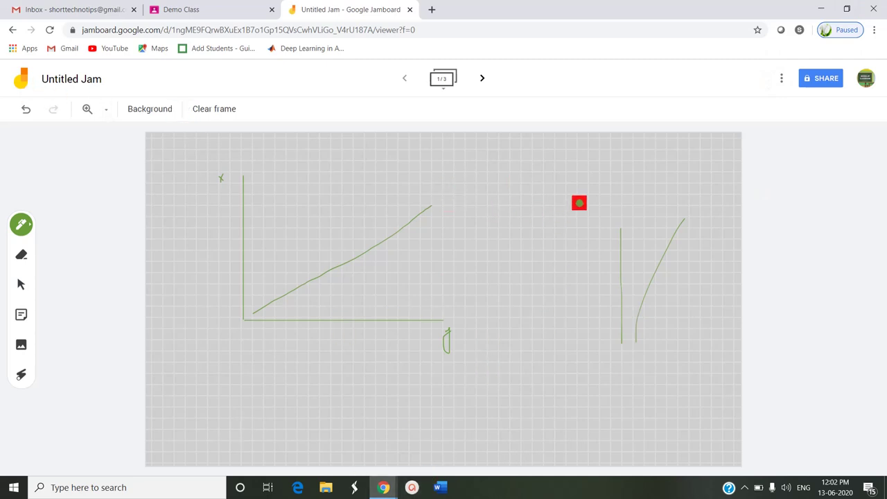
# Go to the second frame and set its background to Rules.
pyautogui.click(781, 77)
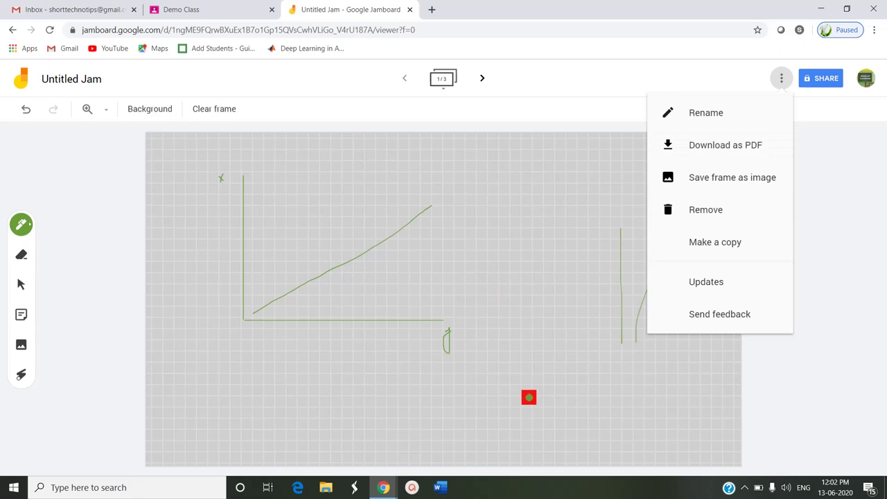
pyautogui.click(168, 109)
pyautogui.click(485, 81)
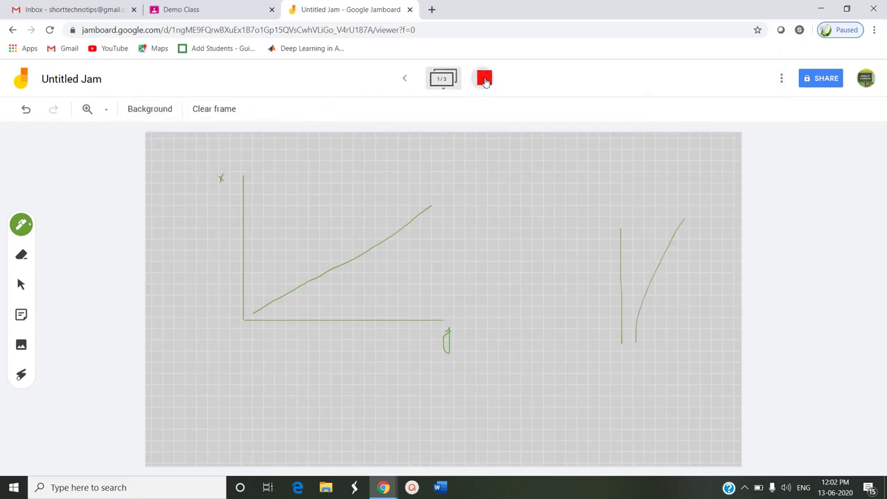
pyautogui.click(484, 81)
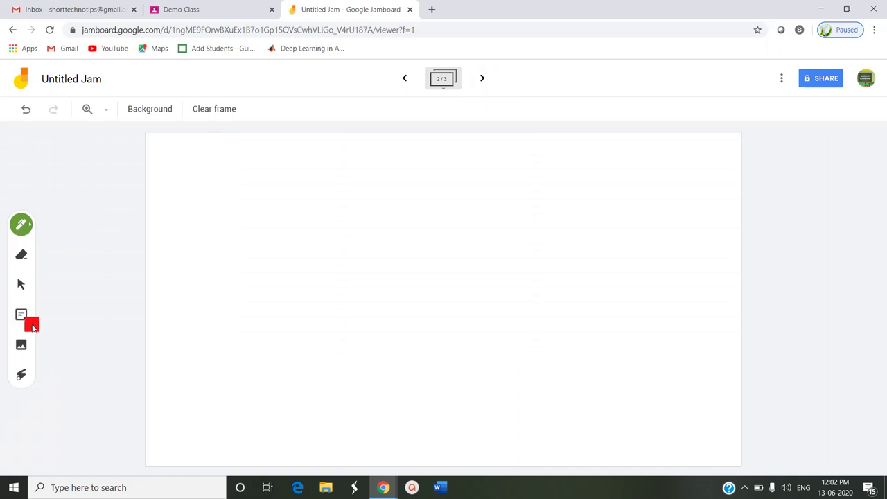
pyautogui.click(168, 110)
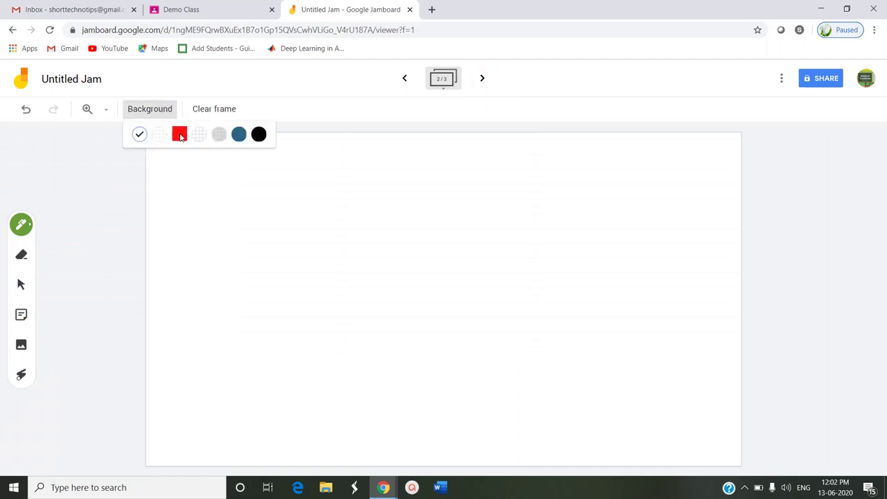
pyautogui.click(163, 132)
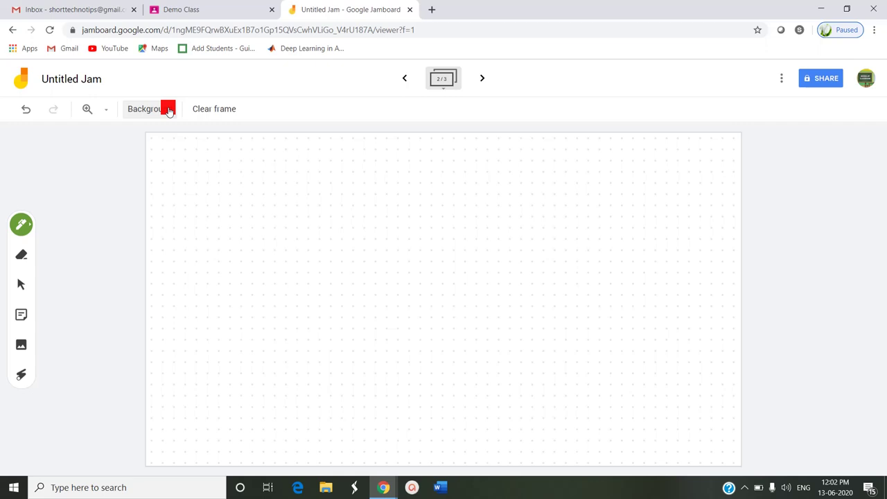
pyautogui.click(168, 108)
pyautogui.click(180, 136)
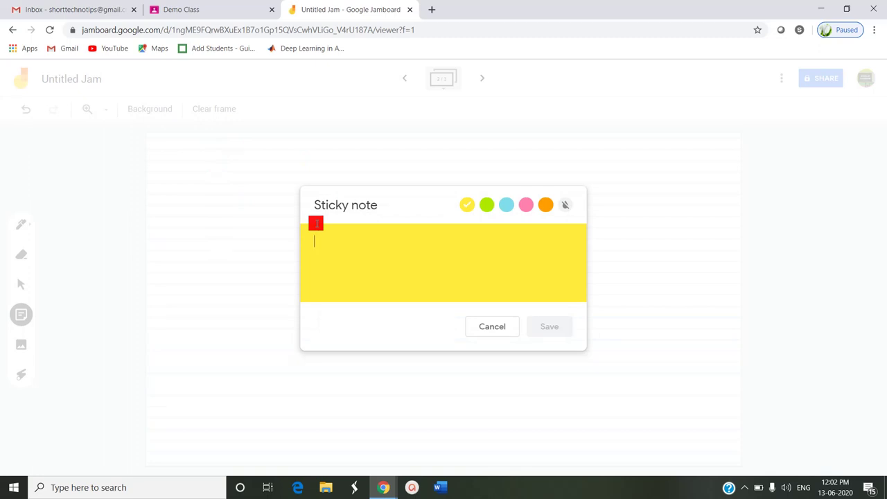
# Add a pink sticky note reading "Identify parts in the given diagram." and place it in the frame's upper-left area.
pyautogui.write('In')
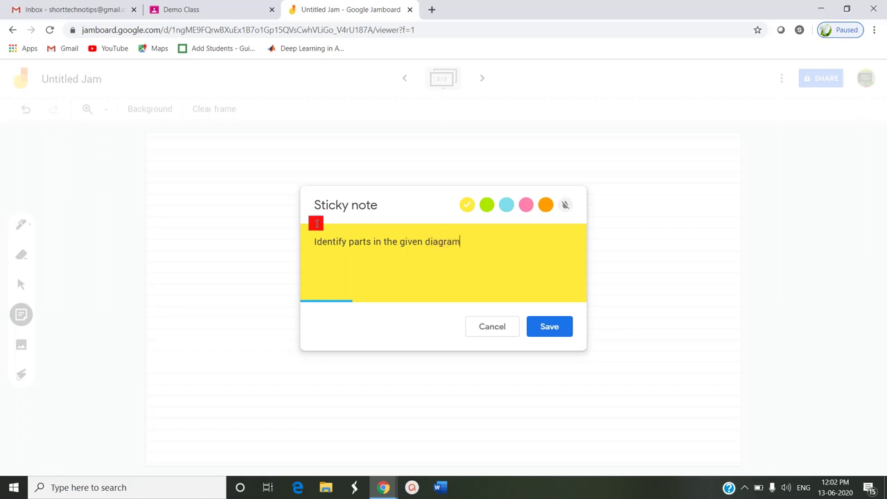
pyautogui.click(487, 205)
pyautogui.click(506, 206)
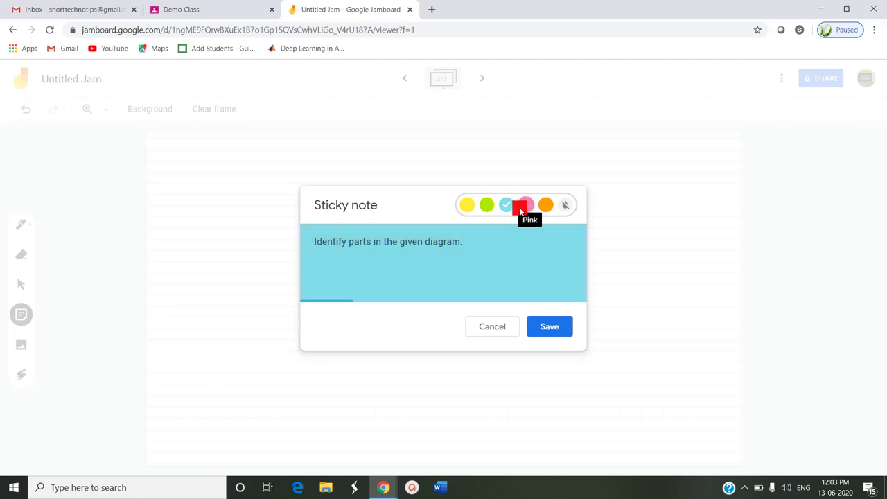
pyautogui.click(523, 205)
pyautogui.click(542, 320)
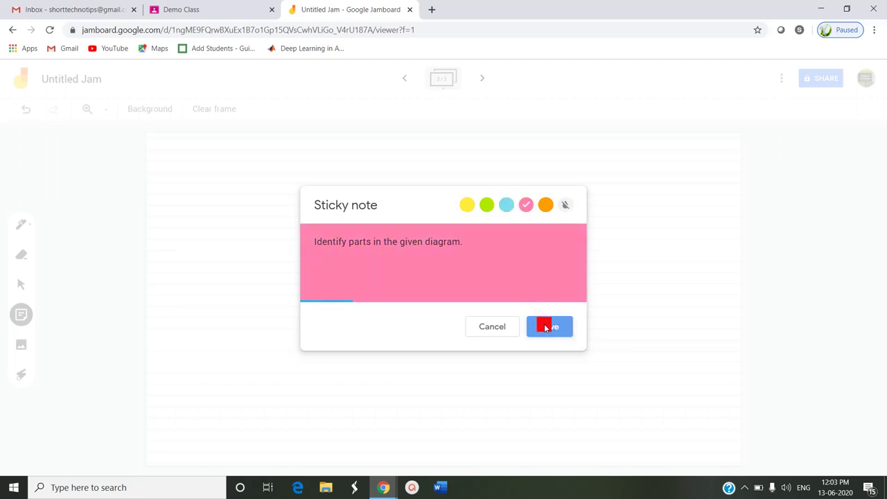
pyautogui.click(489, 328)
pyautogui.click(241, 174)
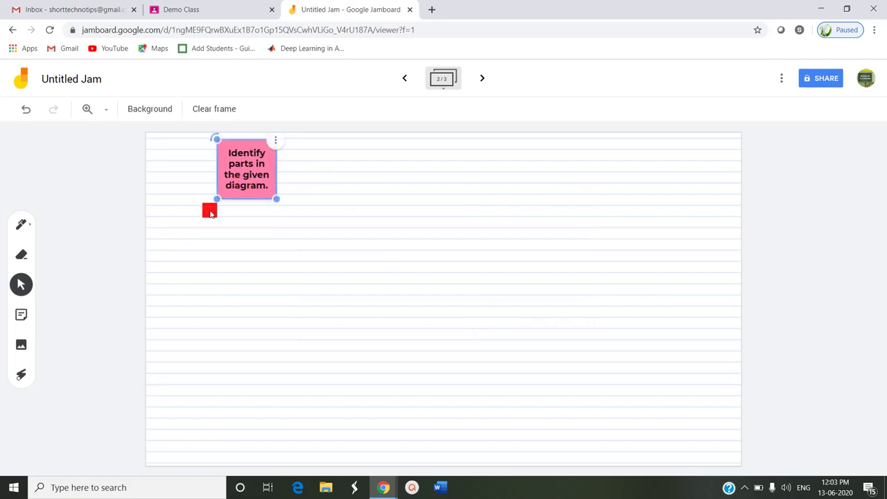
# Enlarge the pink sticky note, tilt it counterclockwise and keep it in the frame's upper-left area.
pyautogui.moveTo(215, 199); pyautogui.dragTo(184, 222)
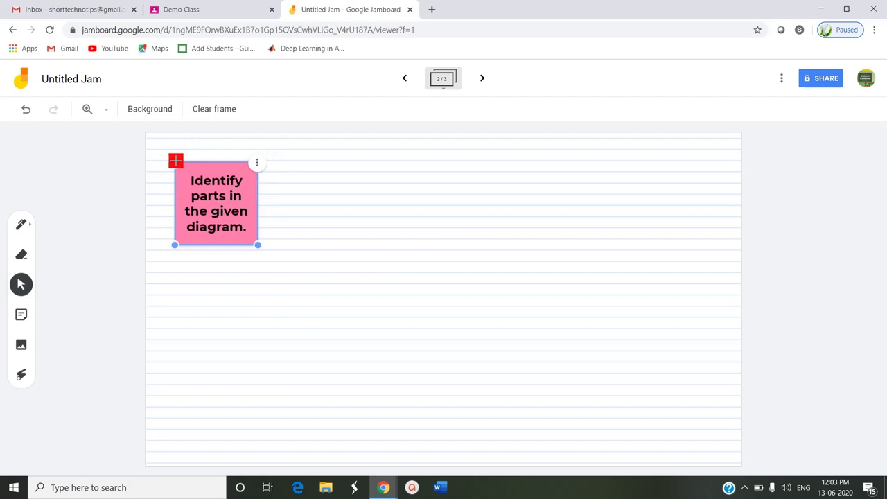
pyautogui.moveTo(168, 170)
pyautogui.mouseDown()
pyautogui.moveTo(168, 157)
pyautogui.moveTo(165, 182)
pyautogui.mouseUp()
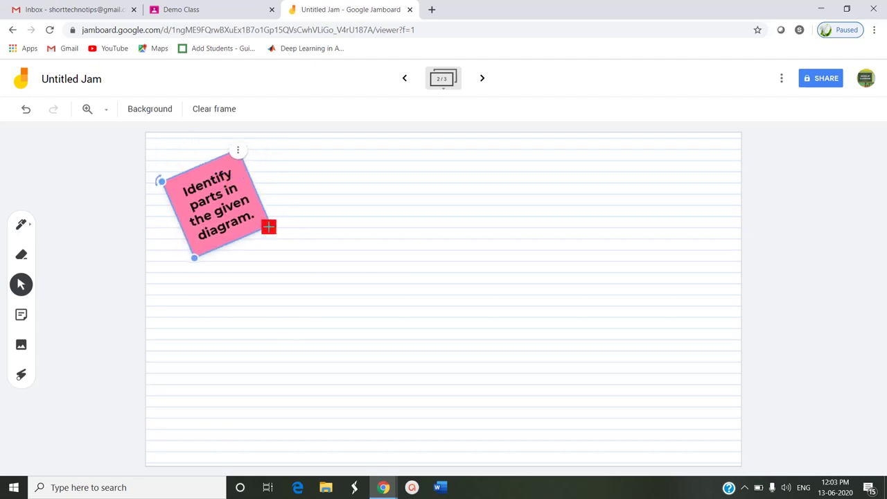
pyautogui.moveTo(269, 227); pyautogui.dragTo(307, 219)
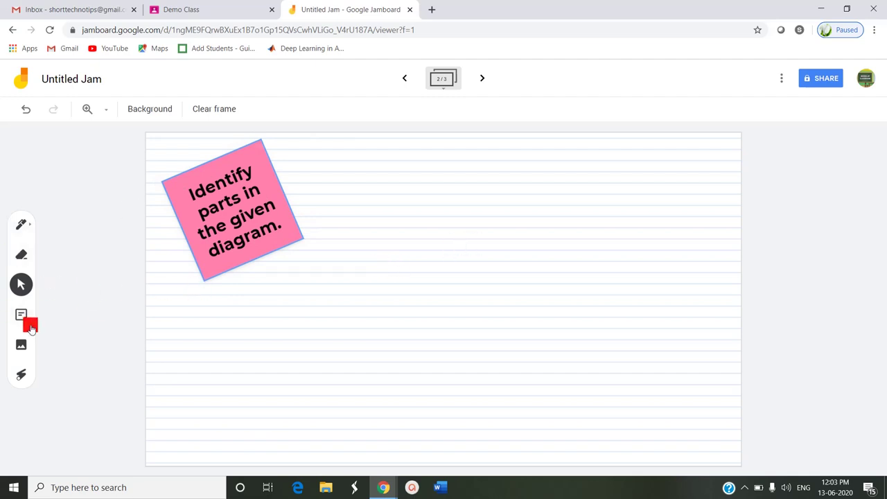
# Insert the image "Basic-parts-of-a-Computer - Copy" from the device's Desktop and place it clear of the sticky note, to its lower right.
pyautogui.click(22, 346)
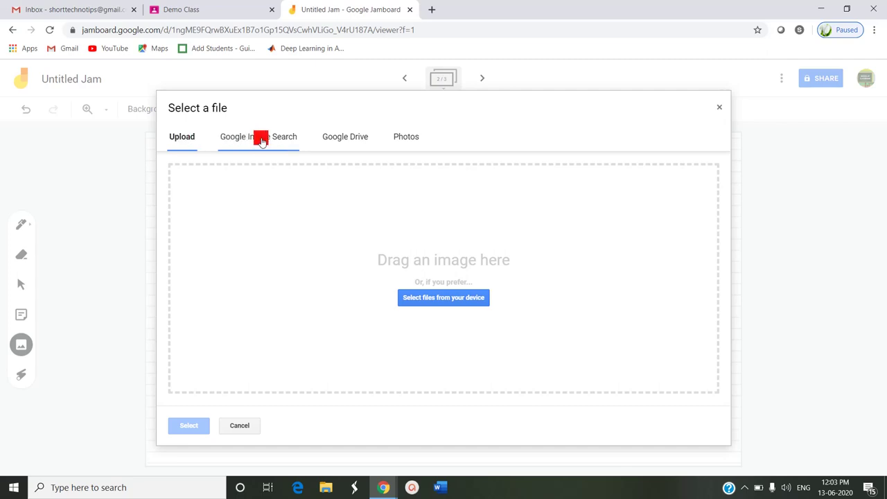
pyautogui.click(338, 136)
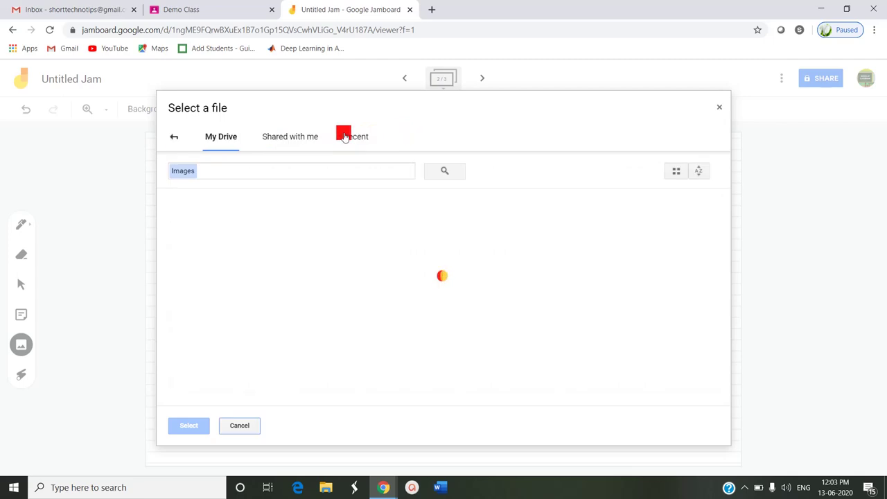
pyautogui.click(172, 142)
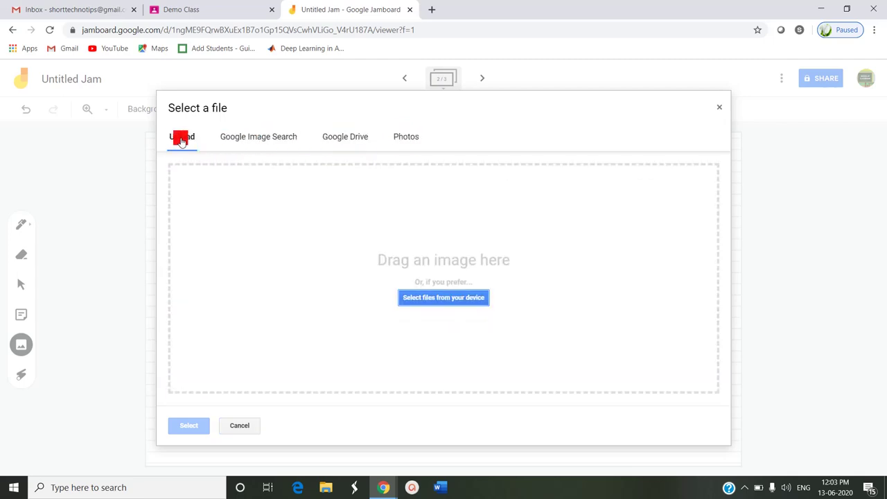
pyautogui.click(453, 300)
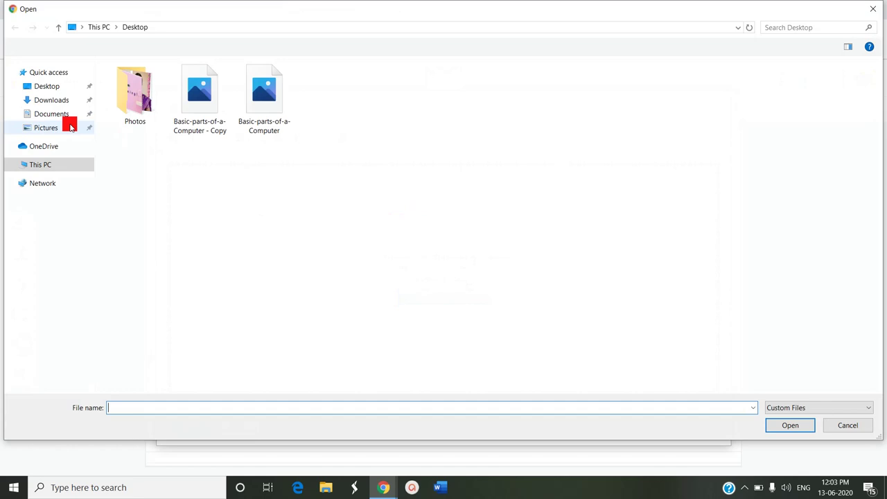
pyautogui.click(71, 87)
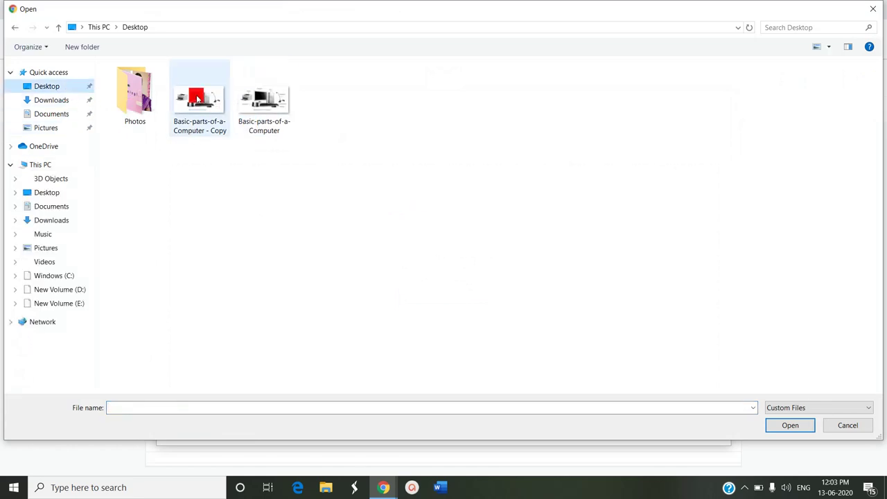
pyautogui.click(198, 97)
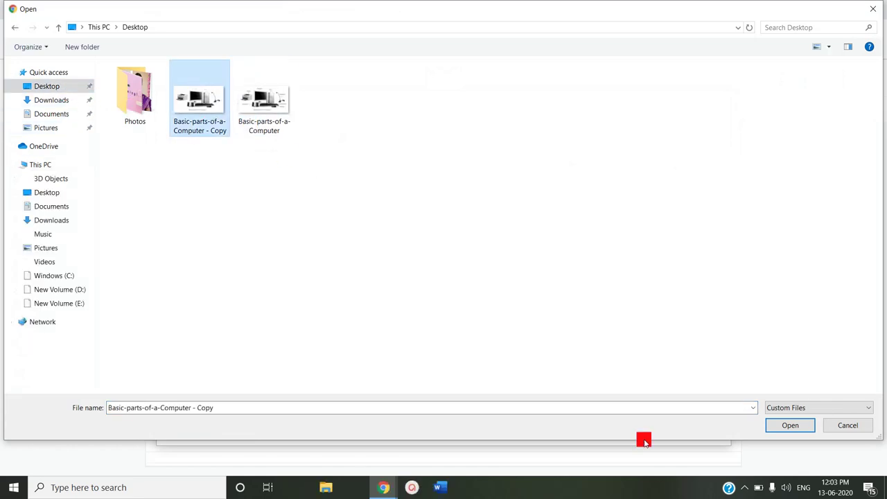
pyautogui.press('Escape')
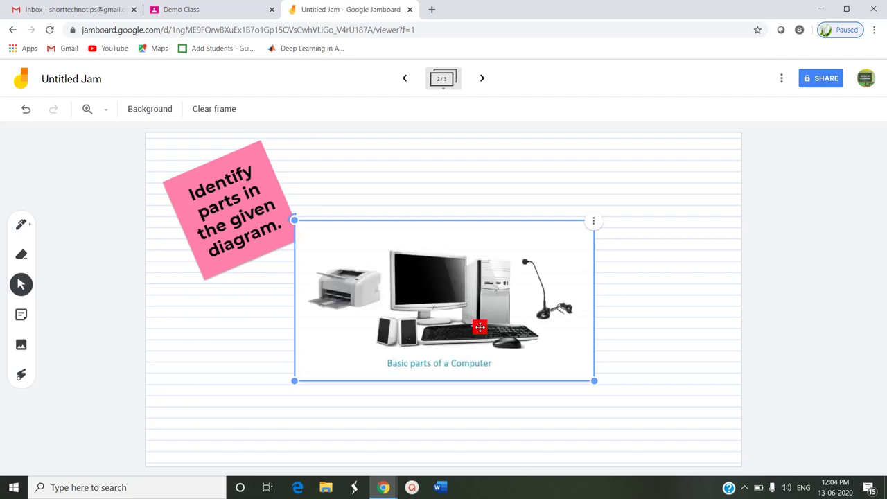
pyautogui.moveTo(472, 327); pyautogui.dragTo(505, 321)
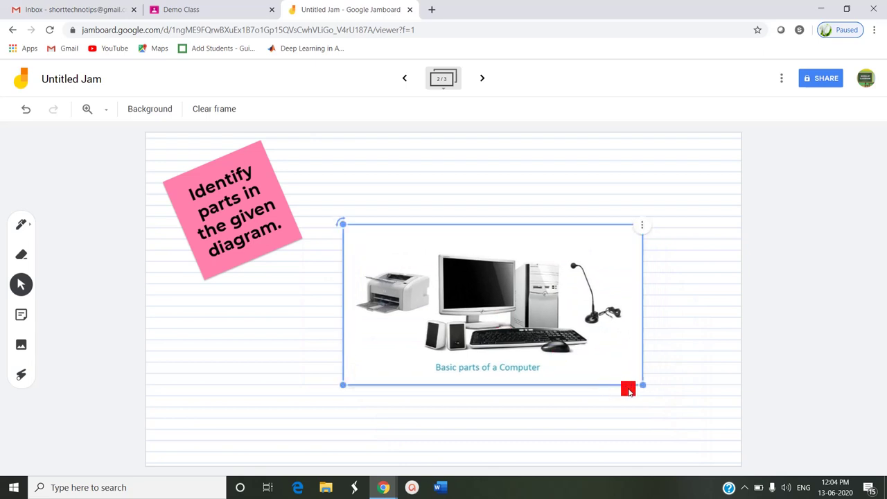
# Enlarge the computer parts image slightly by its lower-right corner.
pyautogui.moveTo(639, 387); pyautogui.dragTo(677, 404)
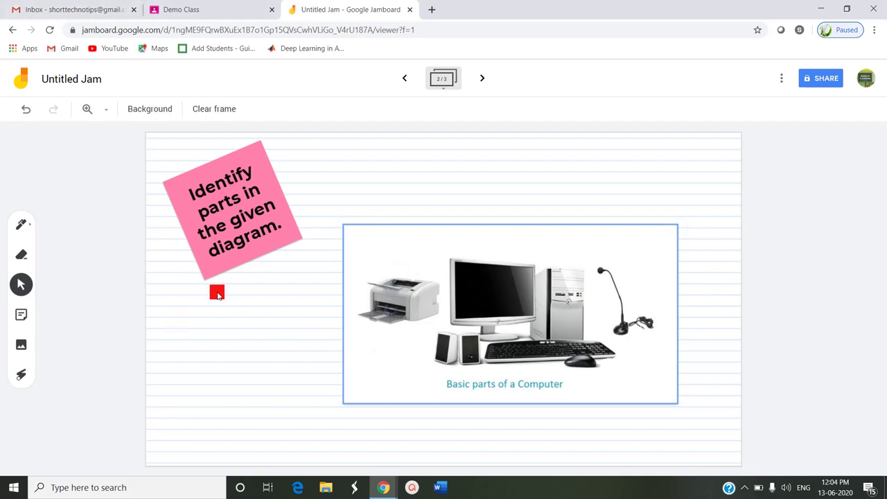
pyautogui.click(371, 301)
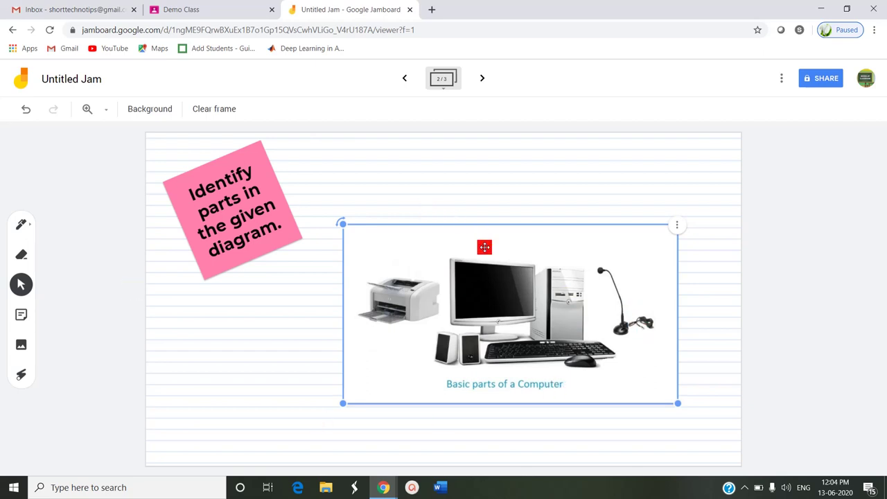
pyautogui.click(102, 311)
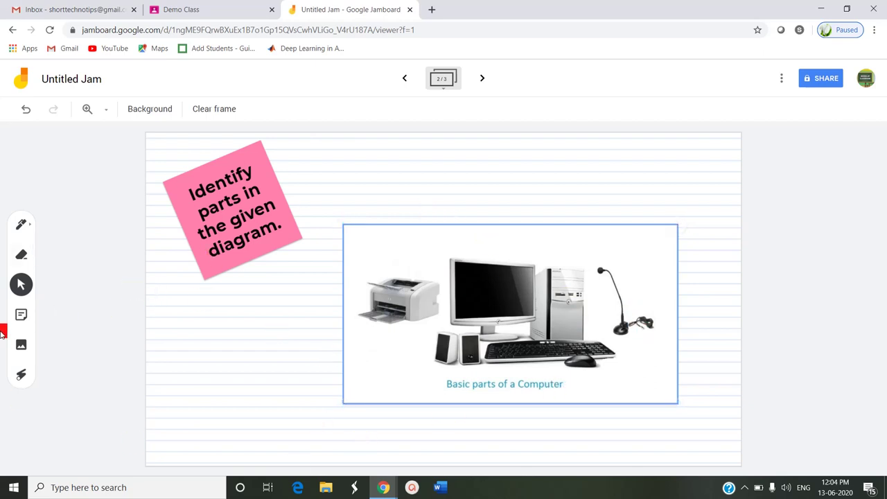
pyautogui.click(368, 290)
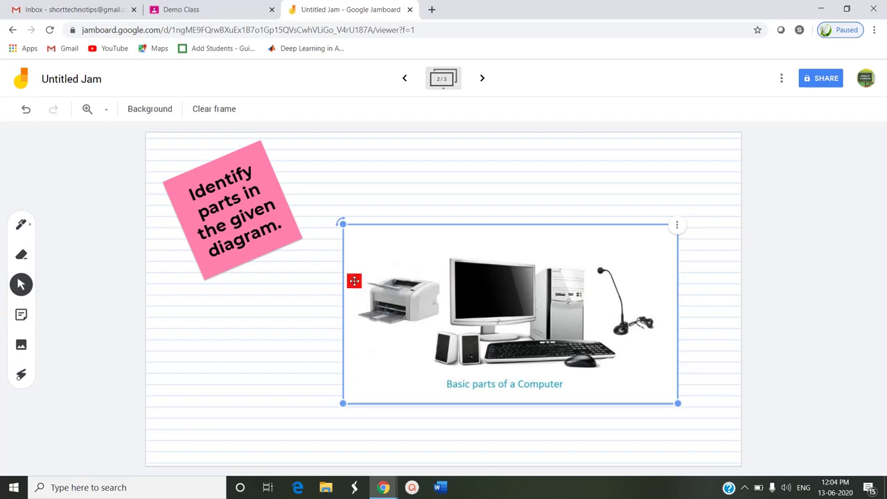
# Look through the first, second and third frames, and undo the last resize of the computer parts image.
pyautogui.click(406, 78)
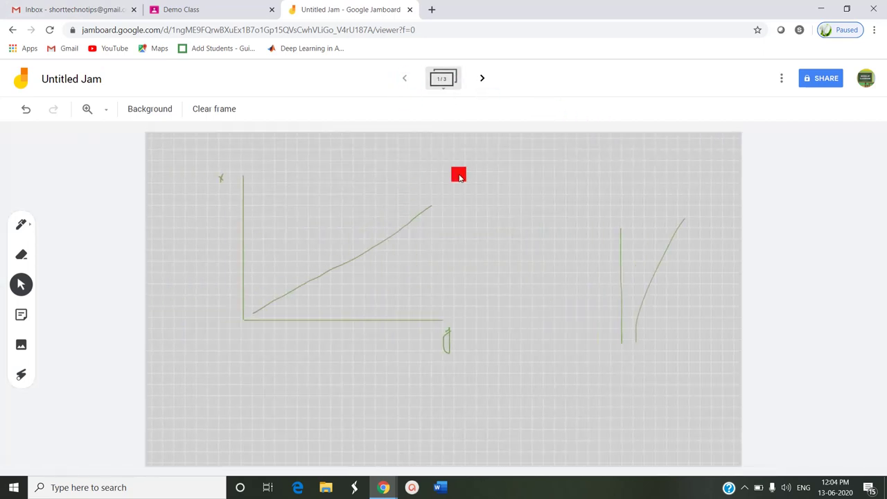
pyautogui.click(482, 80)
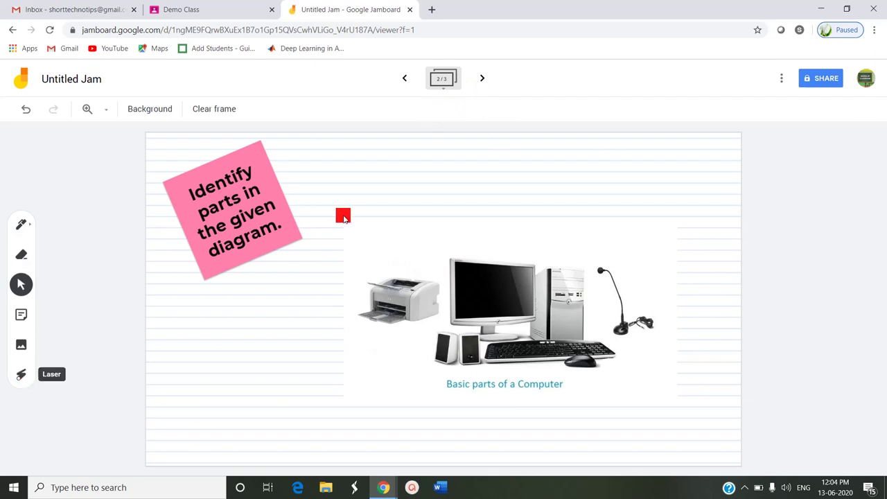
pyautogui.click(483, 81)
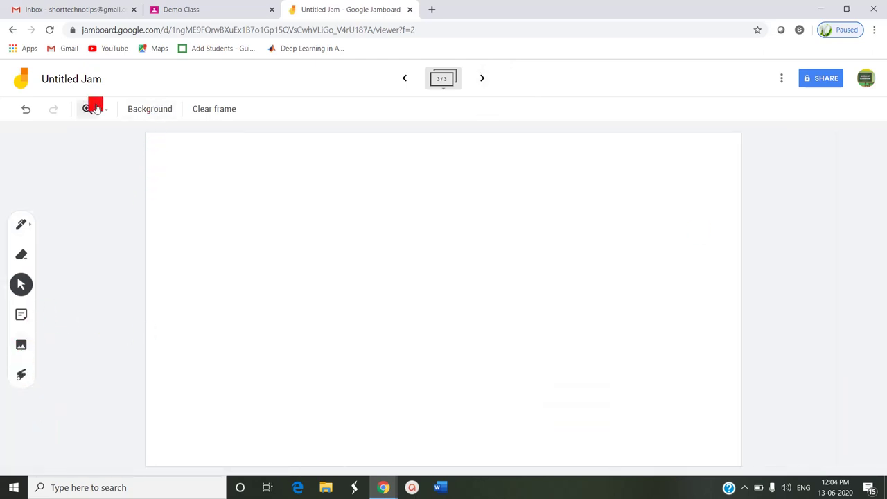
pyautogui.click(25, 108)
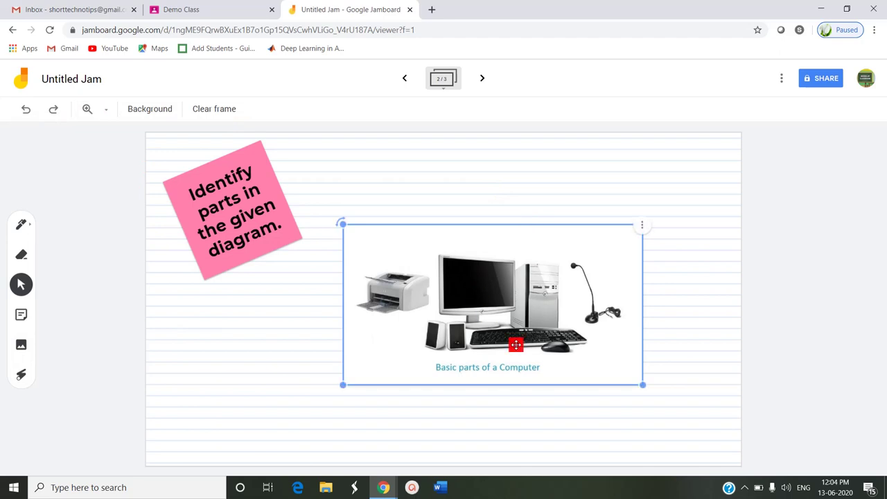
# Use the Laser tool to point out the printer, monitor, speakers and system unit in the image with temporary strokes.
pyautogui.click(18, 375)
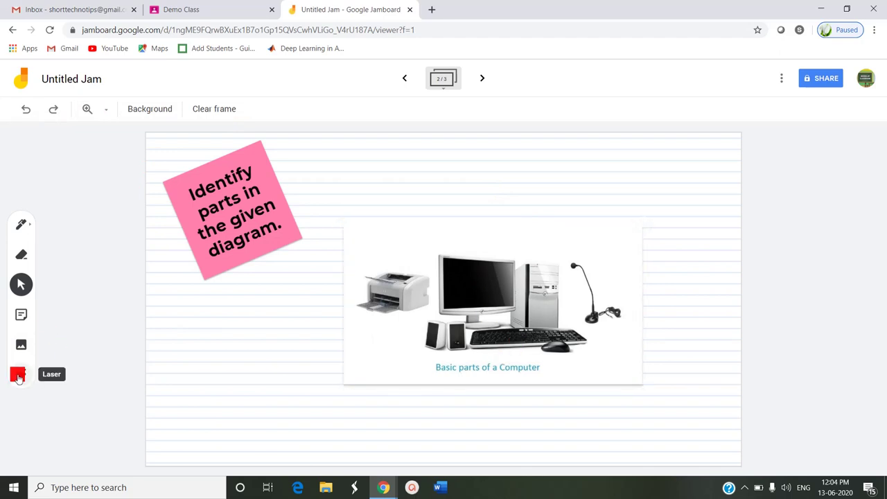
pyautogui.moveTo(346, 285)
pyautogui.mouseDown()
pyautogui.moveTo(367, 247)
pyautogui.moveTo(402, 253)
pyautogui.moveTo(435, 294)
pyautogui.mouseUp()
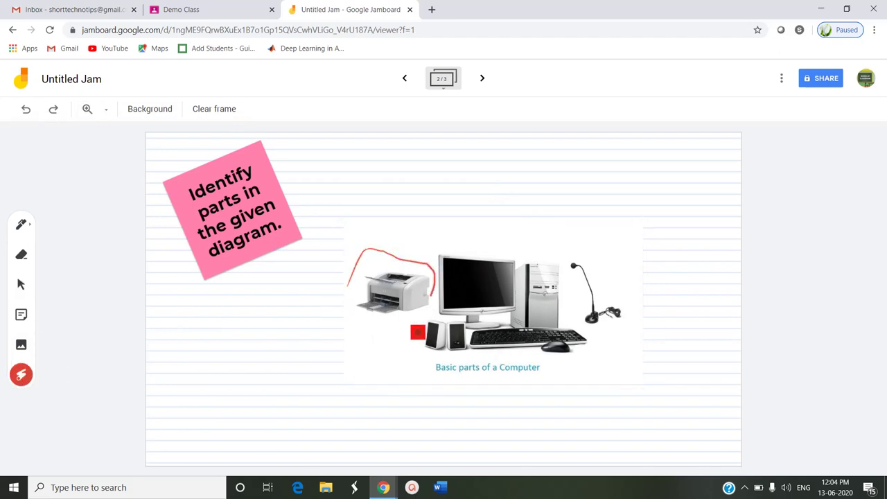
pyautogui.moveTo(347, 282)
pyautogui.mouseDown()
pyautogui.moveTo(432, 340)
pyautogui.moveTo(359, 266)
pyautogui.moveTo(428, 298)
pyautogui.moveTo(358, 267)
pyautogui.moveTo(410, 307)
pyautogui.moveTo(407, 314)
pyautogui.mouseUp()
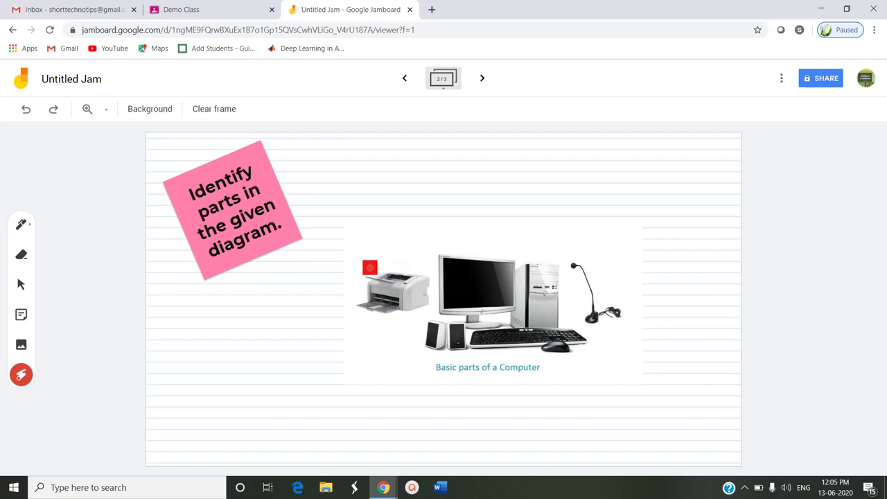
pyautogui.moveTo(368, 265)
pyautogui.mouseDown()
pyautogui.moveTo(339, 326)
pyautogui.moveTo(468, 324)
pyautogui.mouseUp()
pyautogui.moveTo(380, 254); pyautogui.dragTo(454, 258)
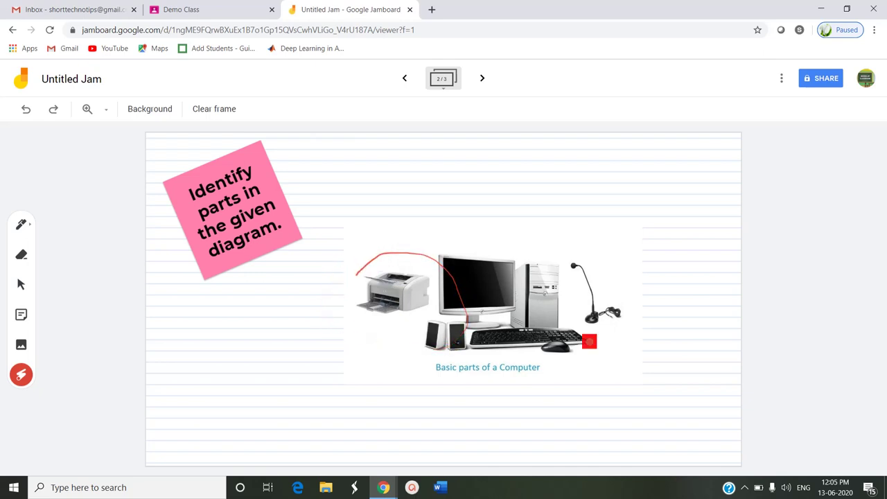
pyautogui.moveTo(511, 347); pyautogui.dragTo(567, 253)
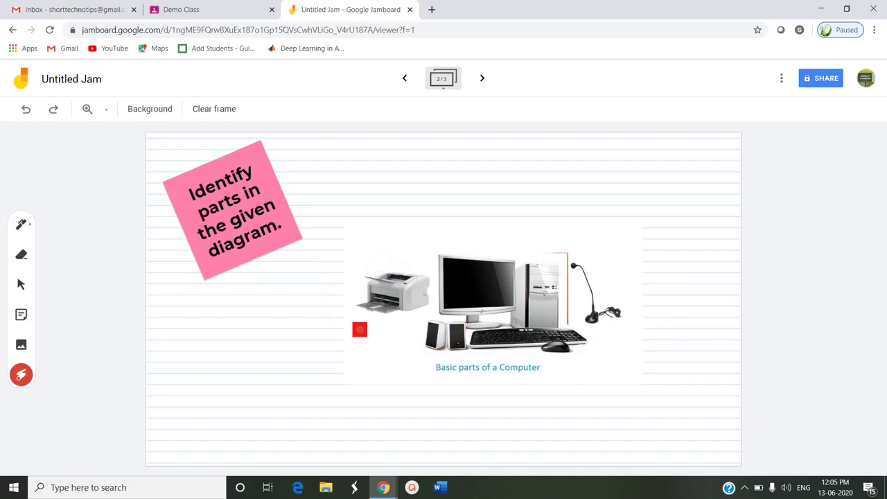
pyautogui.moveTo(359, 326)
pyautogui.mouseDown()
pyautogui.moveTo(382, 245)
pyautogui.moveTo(435, 294)
pyautogui.mouseUp()
pyautogui.moveTo(358, 303)
pyautogui.mouseDown()
pyautogui.moveTo(427, 352)
pyautogui.moveTo(416, 315)
pyautogui.moveTo(444, 317)
pyautogui.moveTo(390, 363)
pyautogui.moveTo(596, 352)
pyautogui.moveTo(568, 366)
pyautogui.moveTo(570, 356)
pyautogui.moveTo(513, 362)
pyautogui.moveTo(510, 343)
pyautogui.moveTo(538, 351)
pyautogui.moveTo(459, 350)
pyautogui.mouseUp()
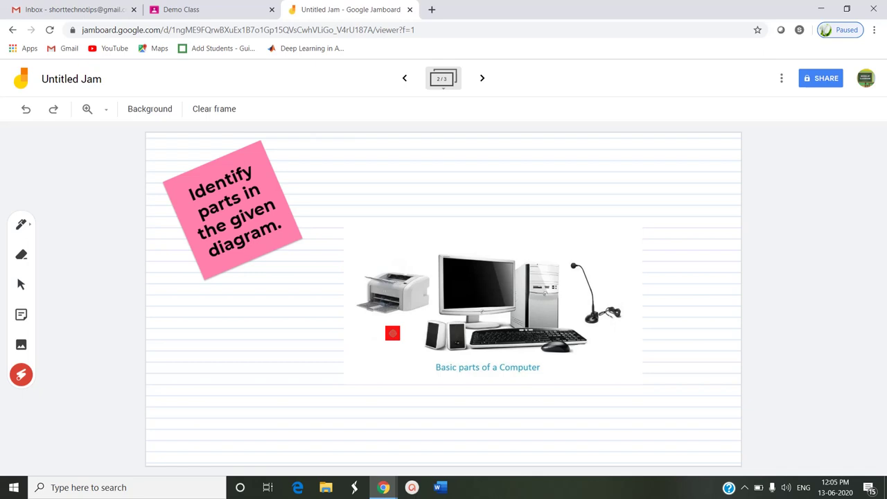
pyautogui.moveTo(394, 330)
pyautogui.mouseDown()
pyautogui.moveTo(349, 271)
pyautogui.moveTo(439, 263)
pyautogui.moveTo(435, 311)
pyautogui.moveTo(366, 317)
pyautogui.moveTo(402, 271)
pyautogui.moveTo(450, 302)
pyautogui.moveTo(398, 266)
pyautogui.mouseUp()
# Download the whole jam as a PDF and save the current second frame as an image.
pyautogui.click(781, 77)
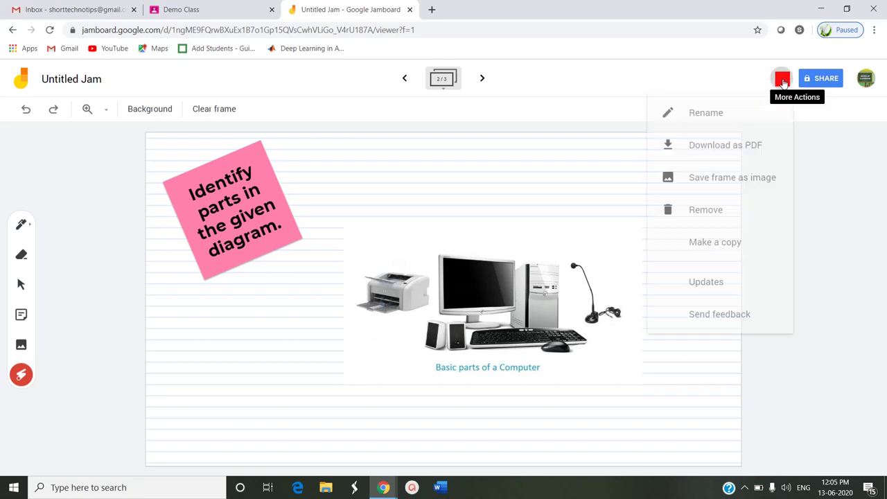
pyautogui.click(749, 154)
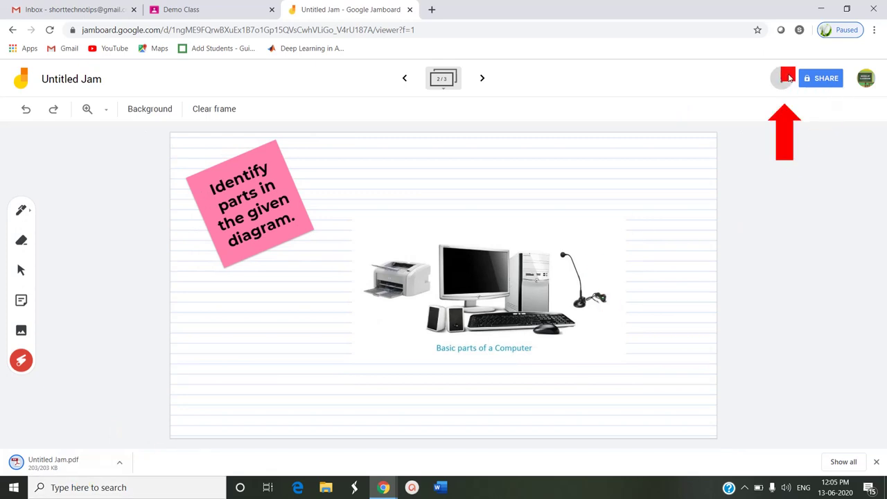
pyautogui.click(788, 78)
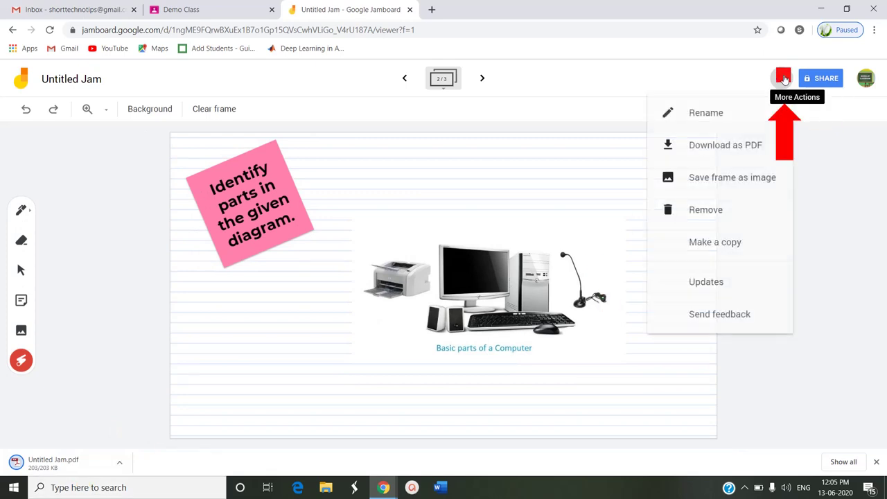
pyautogui.click(739, 182)
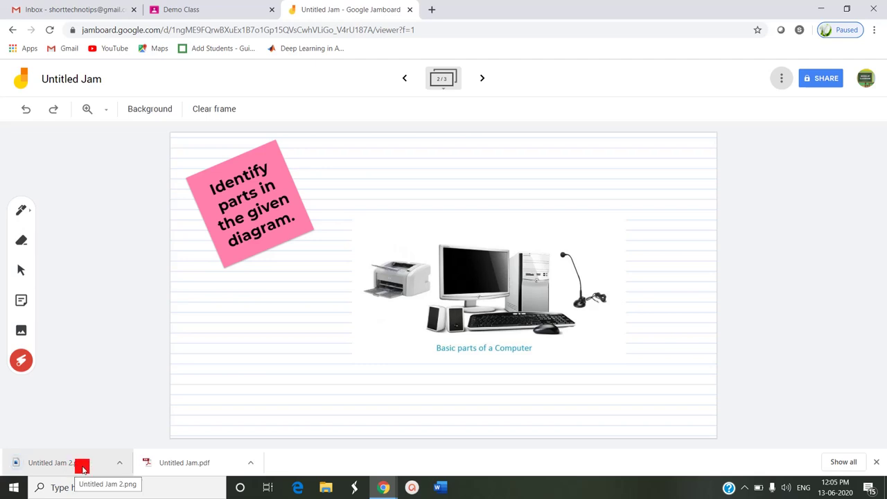
# Switch to Google Classroom and create a Demo Class assignment titled "Assignment 1" with the instructions "Identify the parts".
pyautogui.click(191, 5)
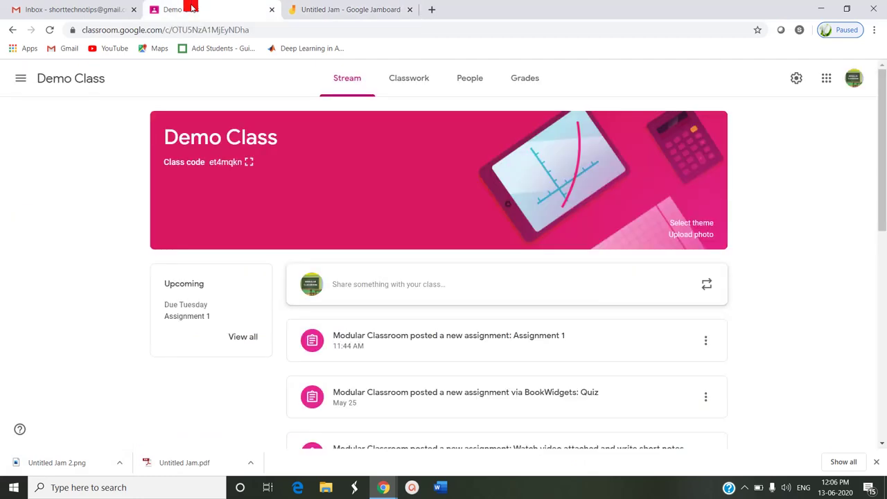
pyautogui.click(407, 80)
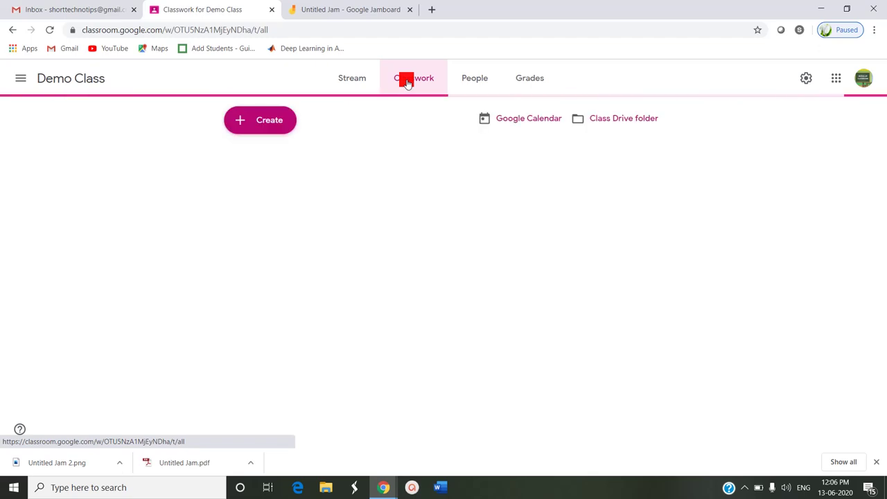
pyautogui.click(266, 122)
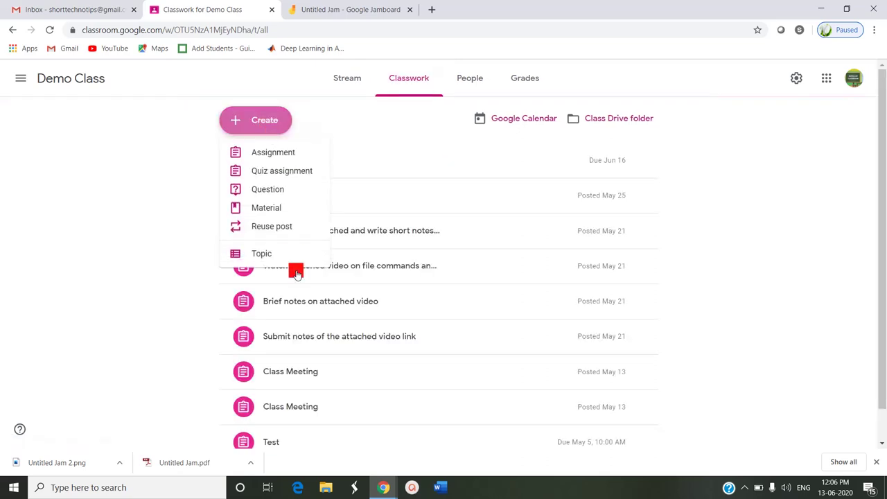
pyautogui.click(283, 153)
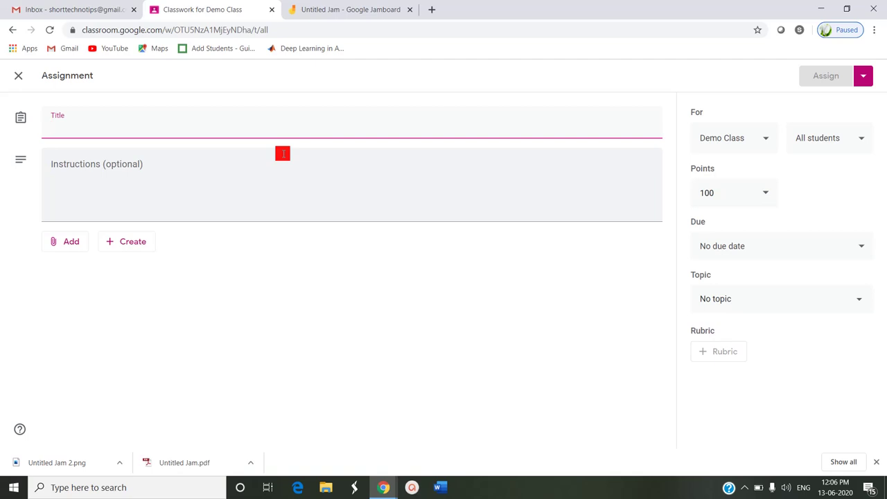
pyautogui.write('Assignment 1')
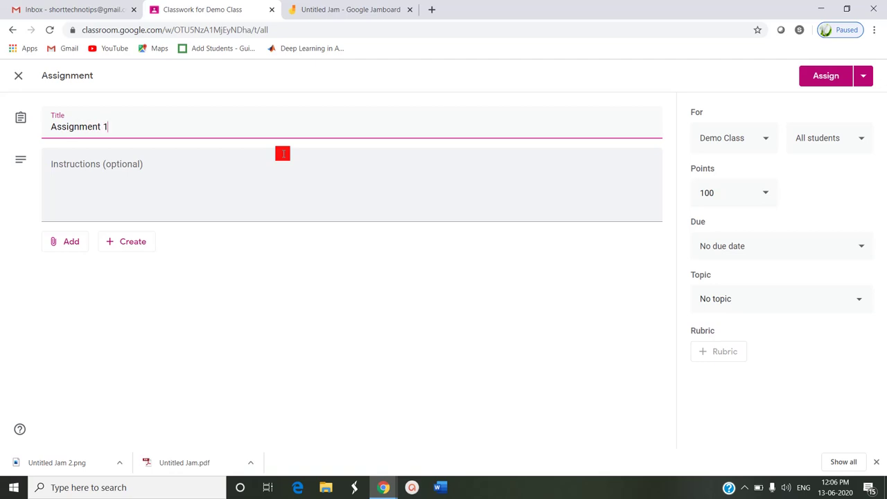
pyautogui.click(233, 197)
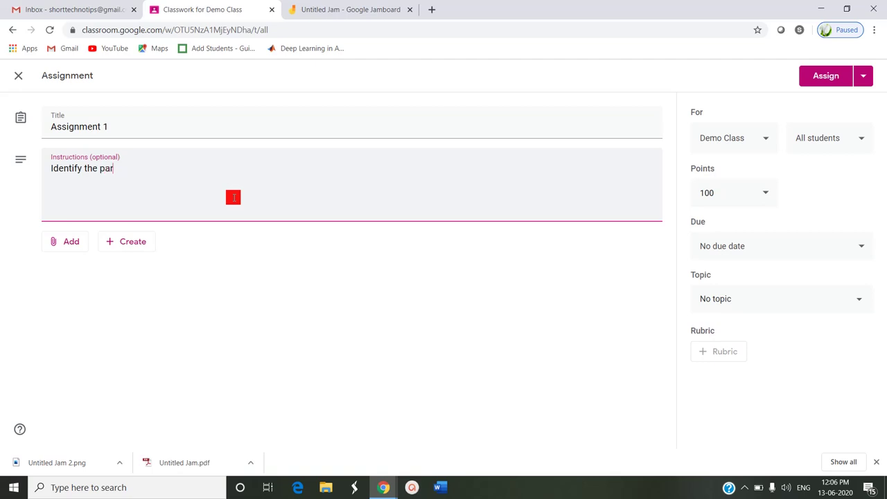
# Open the assignment's file attachment picker and look through the recent Drive files and My Drive for the jam.
pyautogui.click(75, 240)
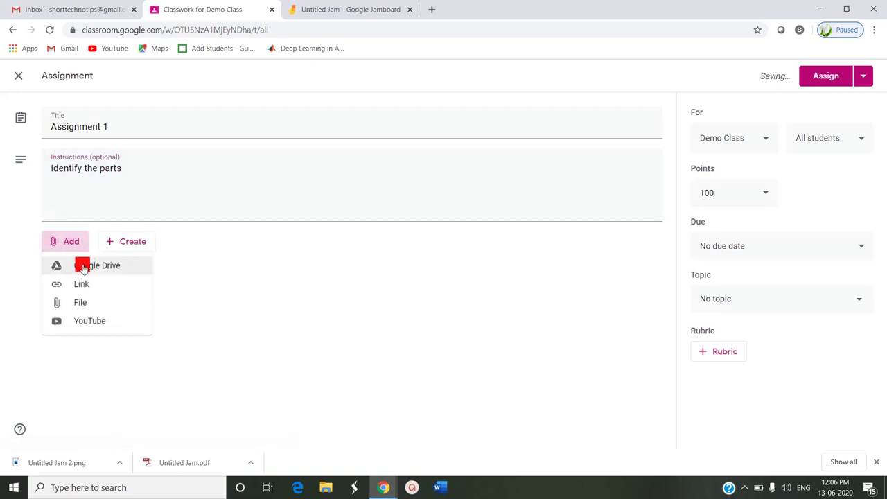
pyautogui.click(91, 305)
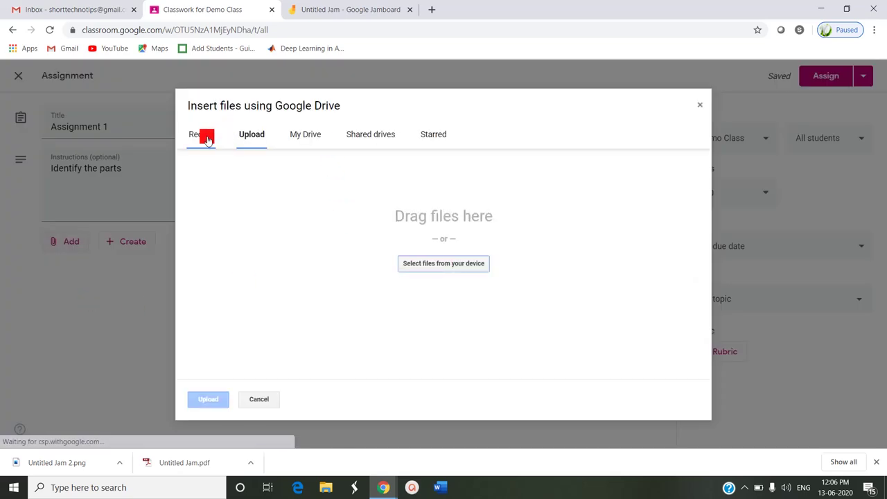
pyautogui.click(207, 138)
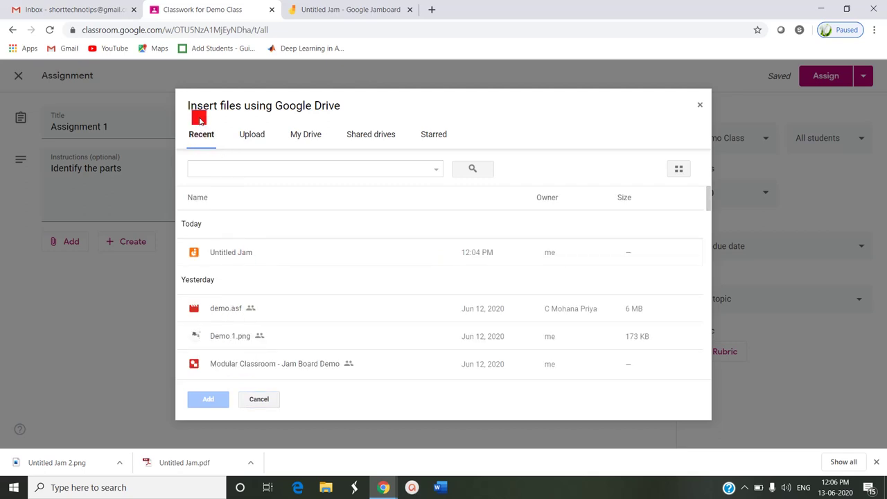
pyautogui.click(237, 252)
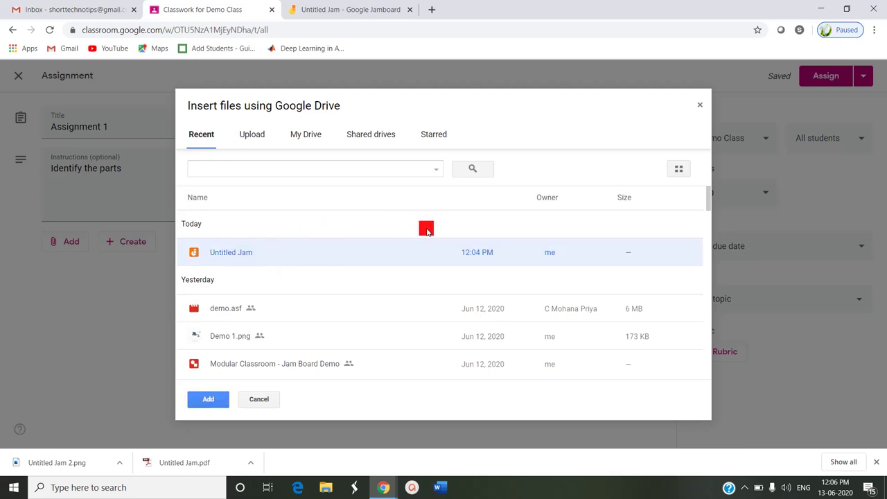
pyautogui.click(263, 141)
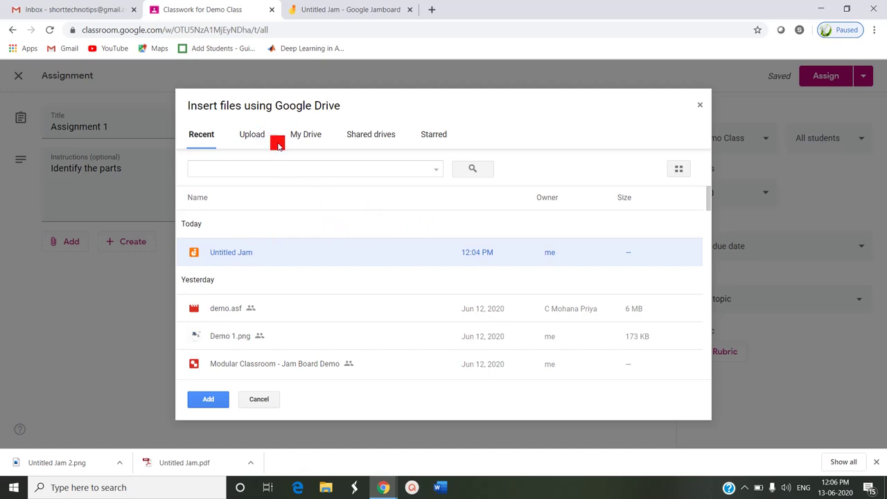
pyautogui.click(299, 136)
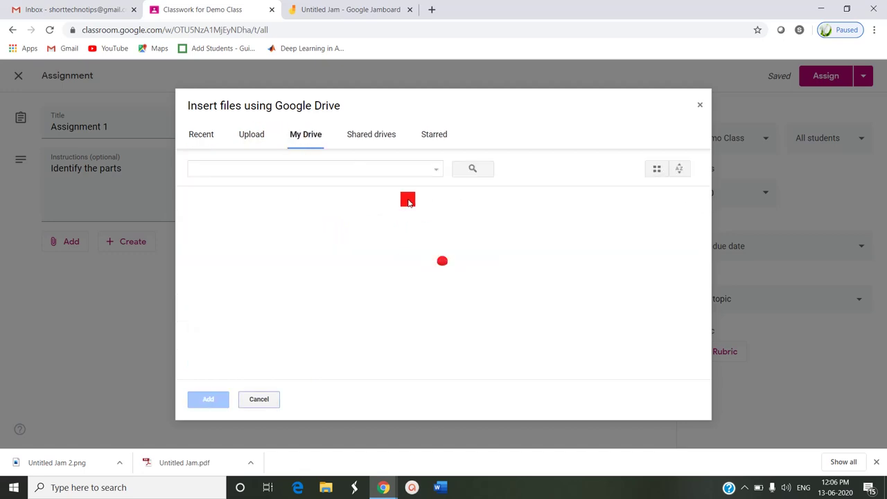
# Upload Untitled Jam 2.png from the Downloads folder as the assignment's attachment.
pyautogui.click(257, 138)
pyautogui.click(436, 268)
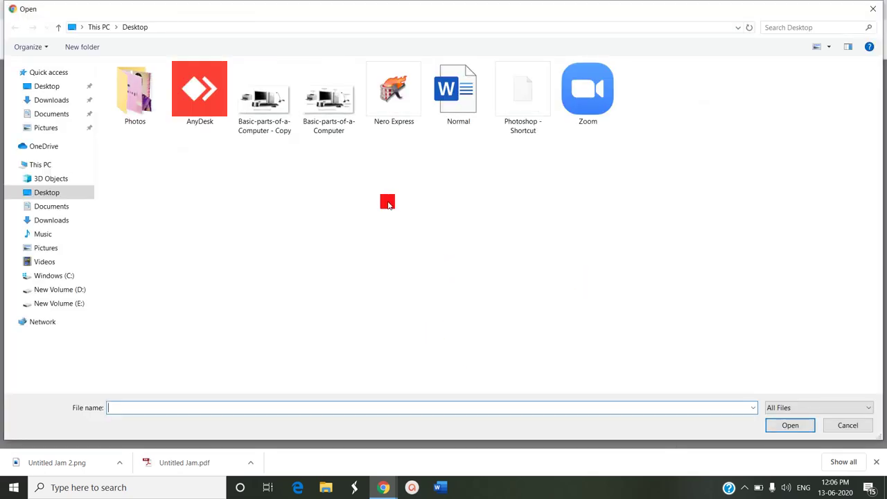
pyautogui.click(72, 101)
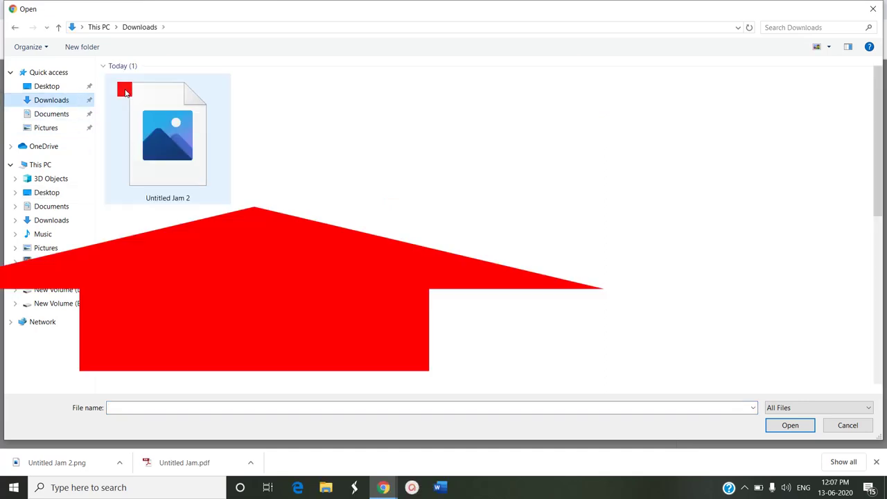
pyautogui.click(175, 134)
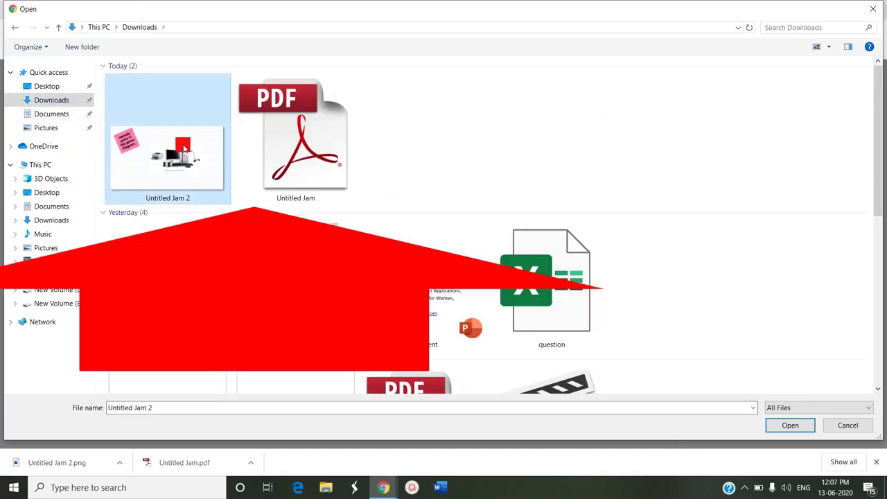
pyautogui.click(781, 425)
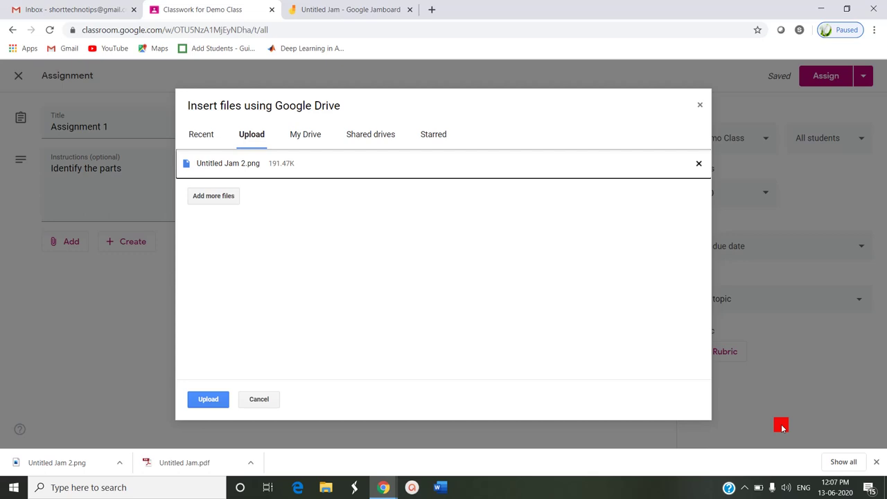
pyautogui.click(199, 403)
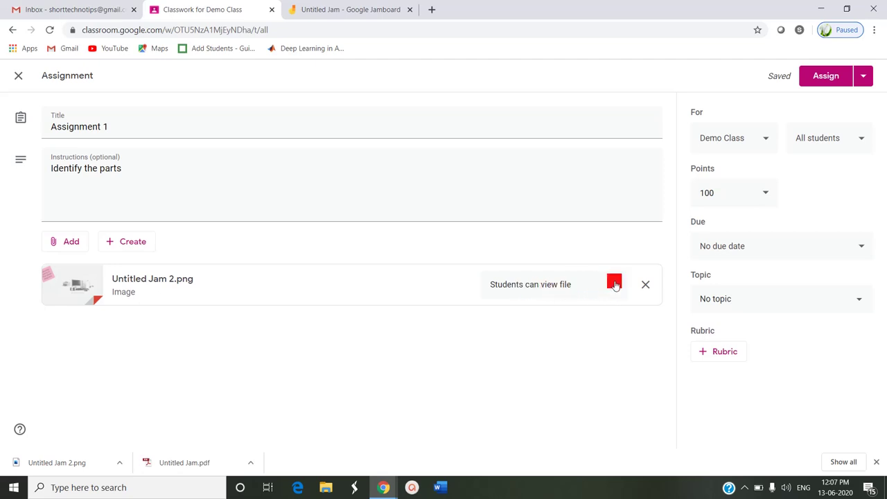
# Let students edit the attached Untitled Jam 2.png file and assign the work to the class.
pyautogui.click(614, 284)
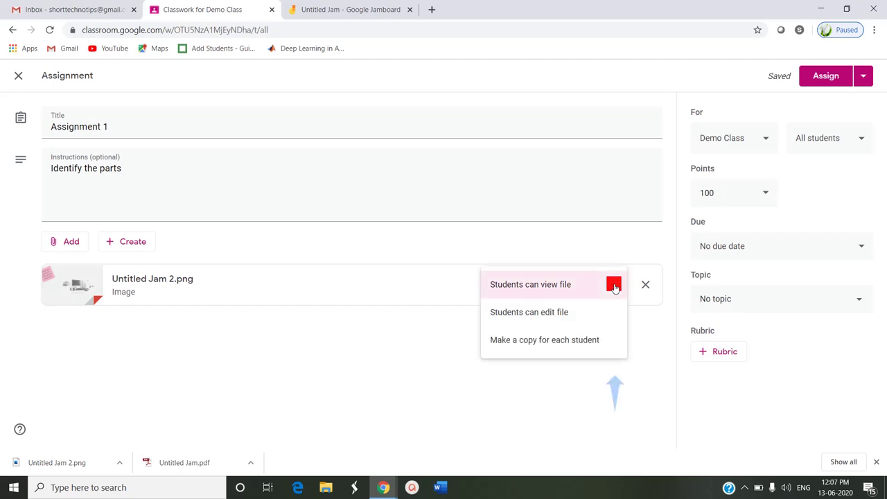
pyautogui.click(534, 313)
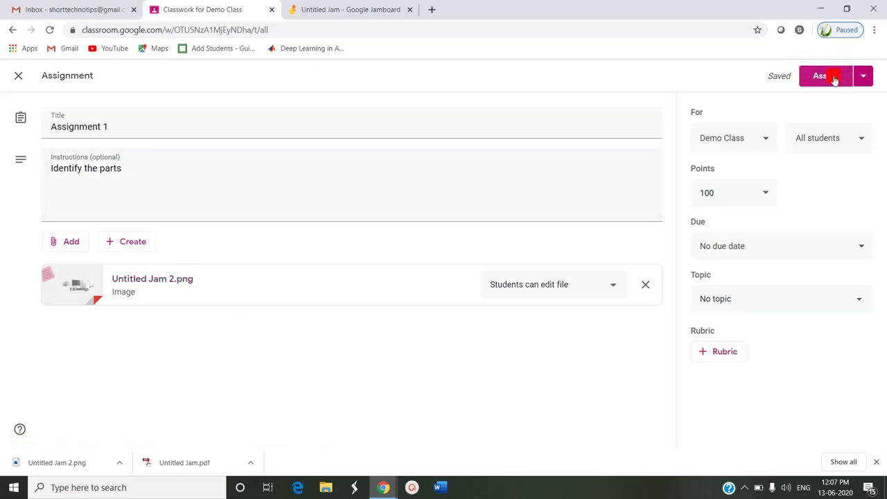
pyautogui.click(835, 79)
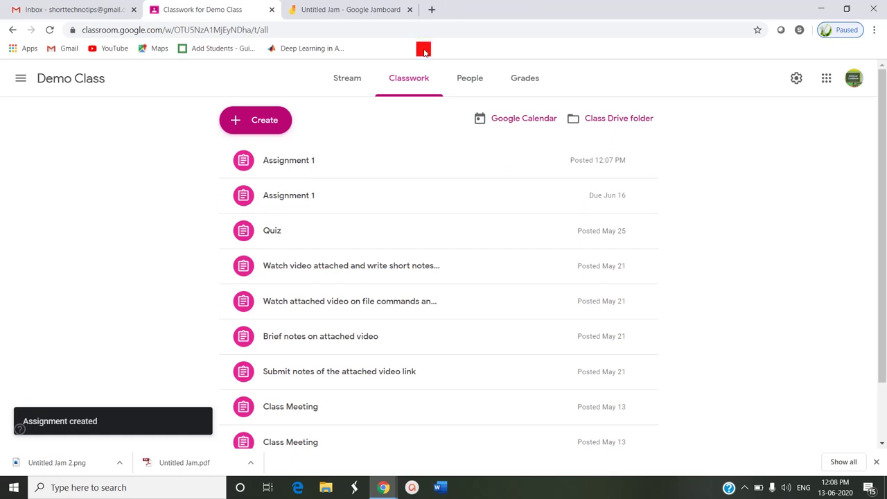
# Switch back to Jamboard and use the Pen to draw an arrow to the printer with the handwritten label "Printer".
pyautogui.click(380, 10)
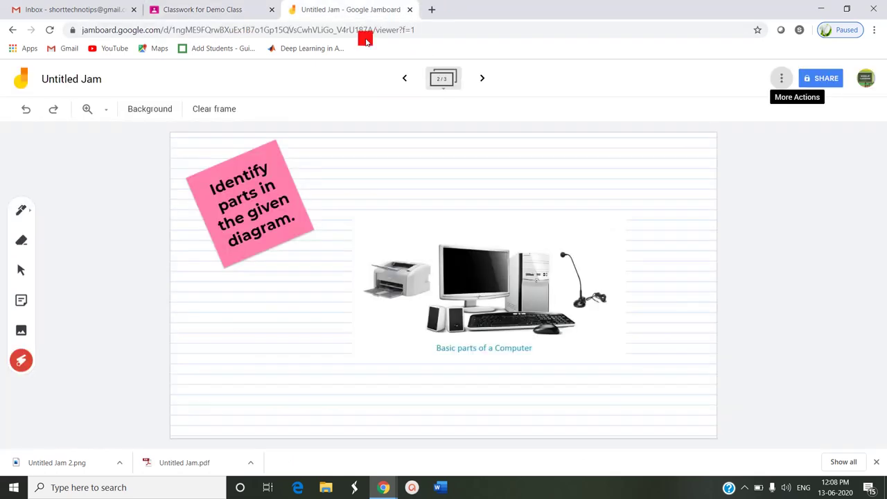
pyautogui.click(17, 211)
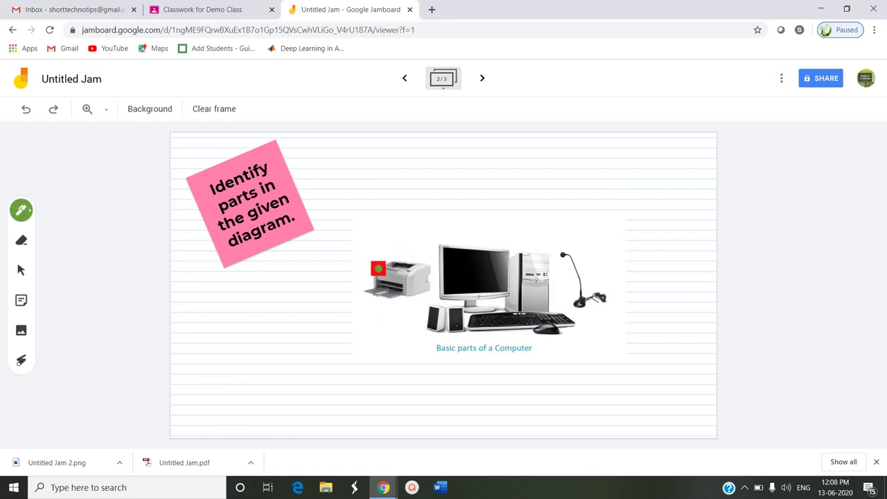
pyautogui.moveTo(356, 237)
pyautogui.mouseDown()
pyautogui.moveTo(377, 268)
pyautogui.moveTo(363, 264)
pyautogui.moveTo(378, 252)
pyautogui.mouseUp()
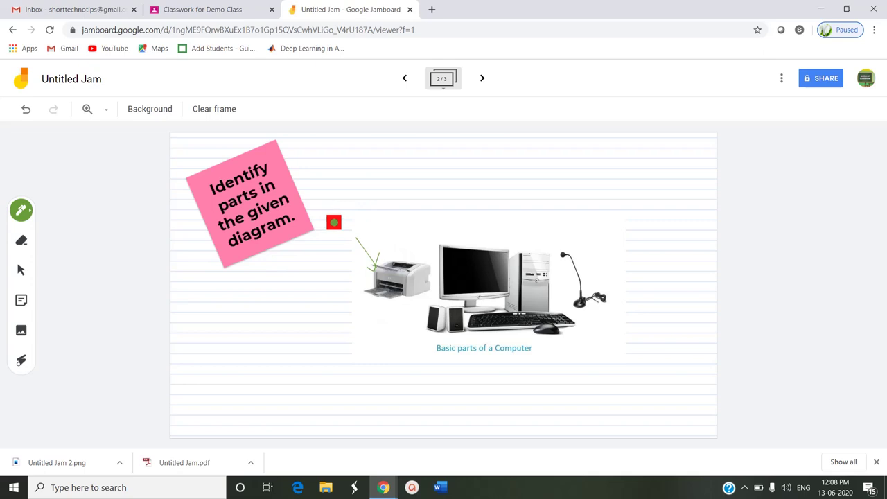
pyautogui.moveTo(333, 231)
pyautogui.mouseDown()
pyautogui.moveTo(335, 220)
pyautogui.moveTo(325, 227)
pyautogui.moveTo(342, 217)
pyautogui.moveTo(347, 228)
pyautogui.moveTo(370, 220)
pyautogui.moveTo(370, 228)
pyautogui.moveTo(387, 216)
pyautogui.mouseUp()
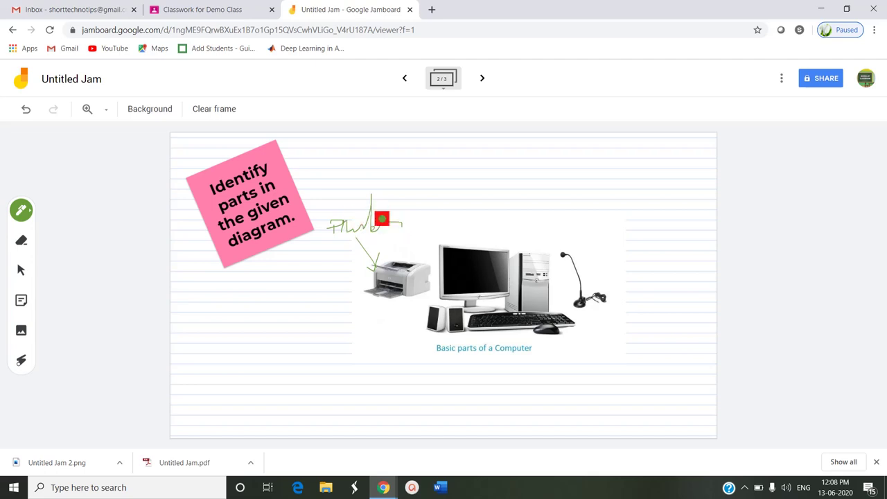
# Look through the jam's first and third frames and return to the second frame.
pyautogui.click(406, 75)
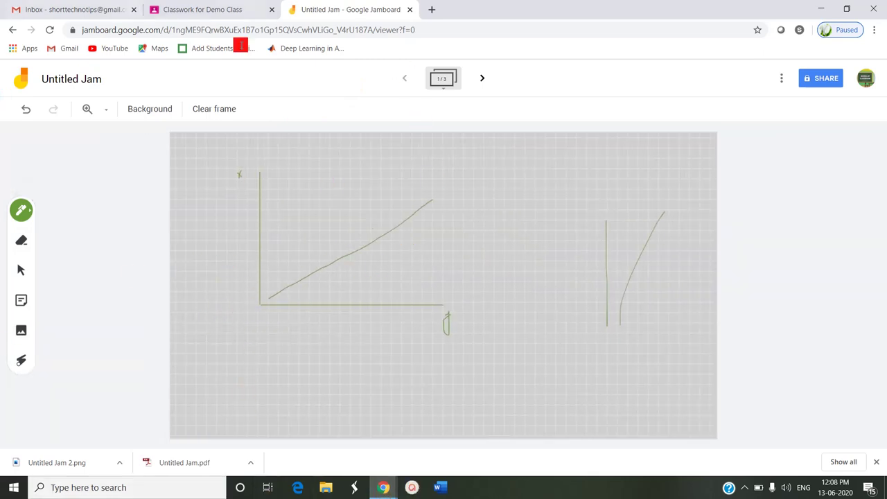
pyautogui.click(485, 80)
pyautogui.click(486, 81)
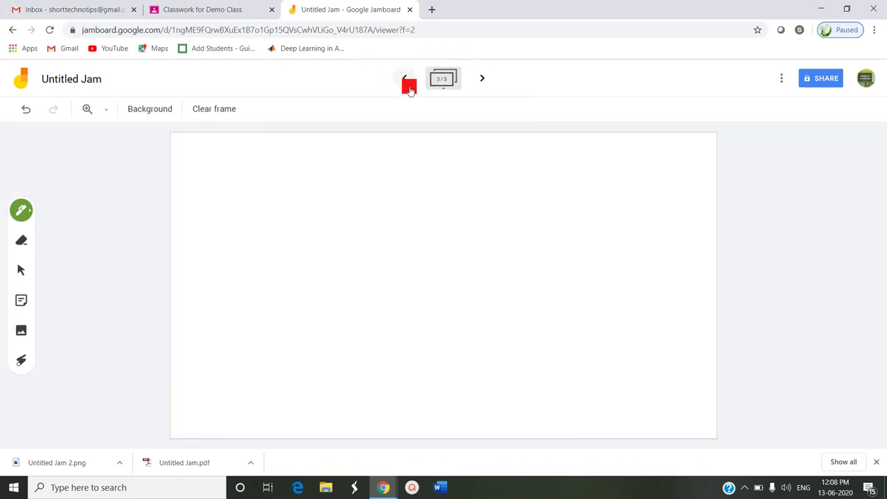
pyautogui.click(408, 82)
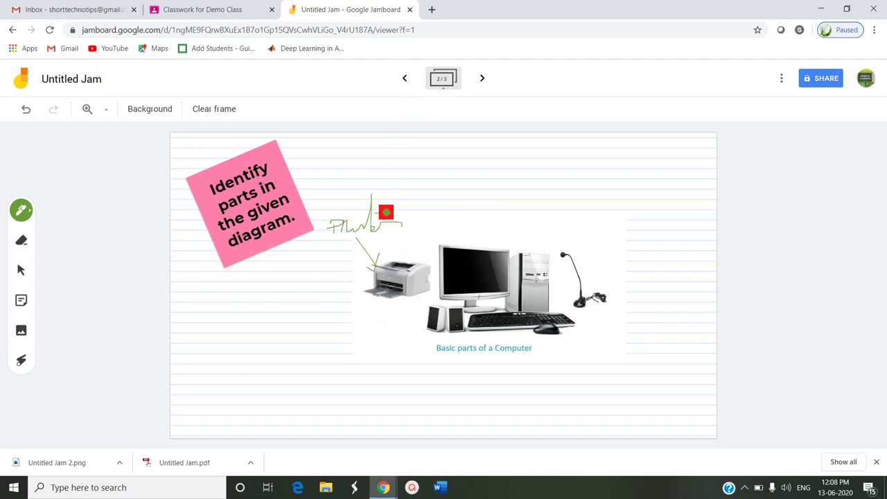
# Use the Laser tool to make a temporary stroke beside the pink sticky note on the second frame.
pyautogui.click(19, 363)
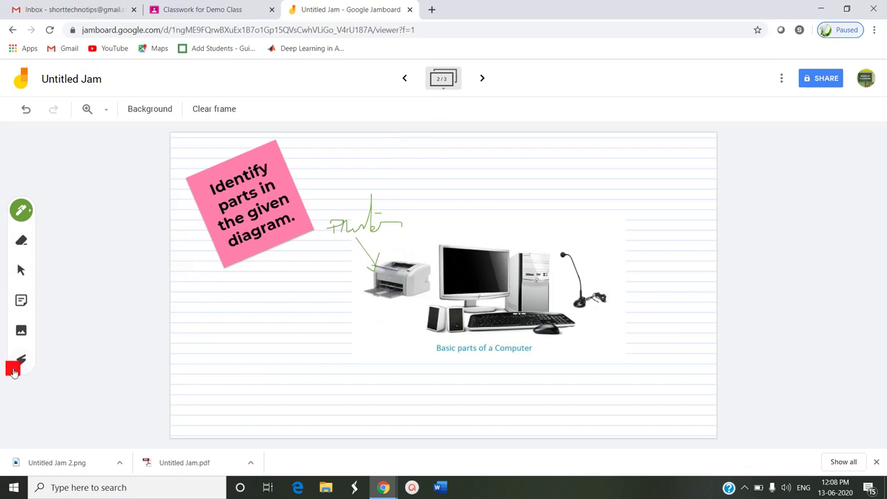
pyautogui.moveTo(243, 281)
pyautogui.mouseDown()
pyautogui.moveTo(206, 180)
pyautogui.moveTo(318, 194)
pyautogui.moveTo(230, 266)
pyautogui.moveTo(212, 172)
pyautogui.moveTo(277, 251)
pyautogui.moveTo(196, 169)
pyautogui.moveTo(286, 239)
pyautogui.mouseUp()
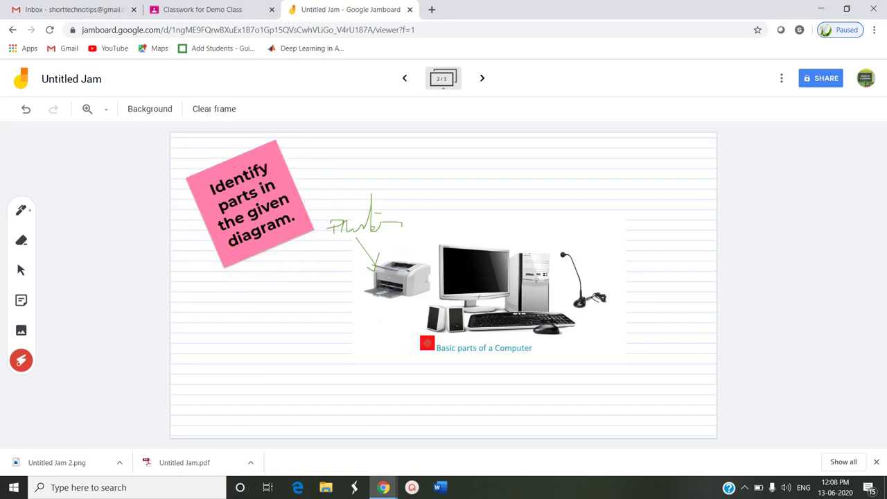